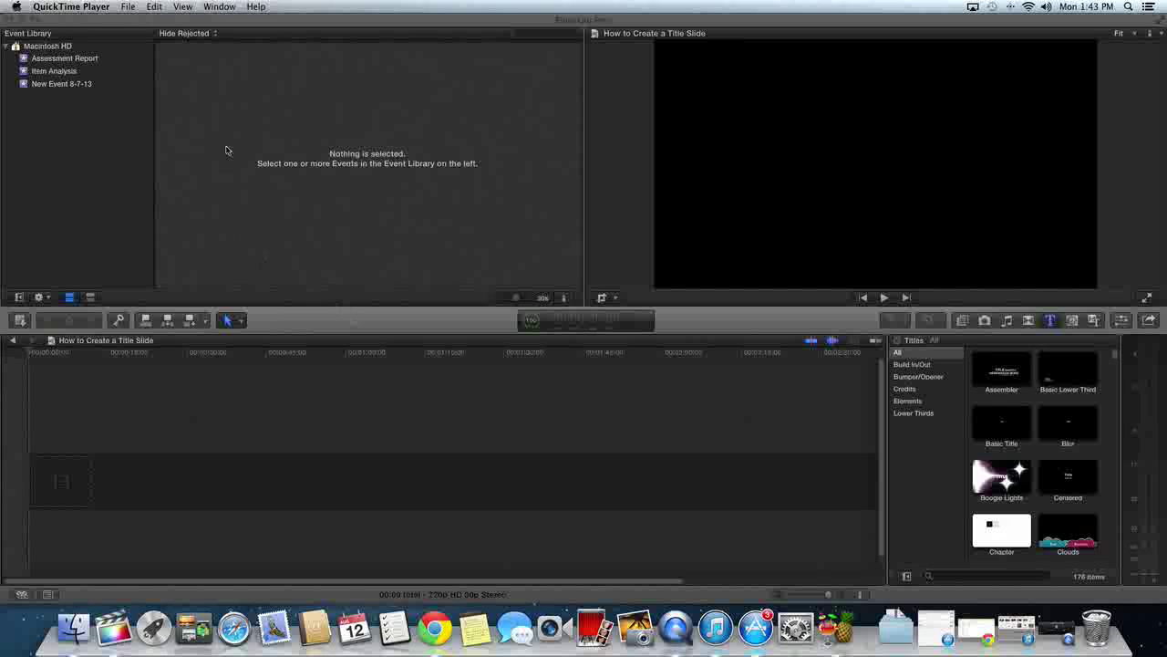
Switch to Final Cut Pro and create a new event named "Final Cut Pro Basic Tutorial" in the Event Library.
{"action": "left_click", "coordinate": [127, 19]}
{"action": "left_click", "coordinate": [107, 7]}
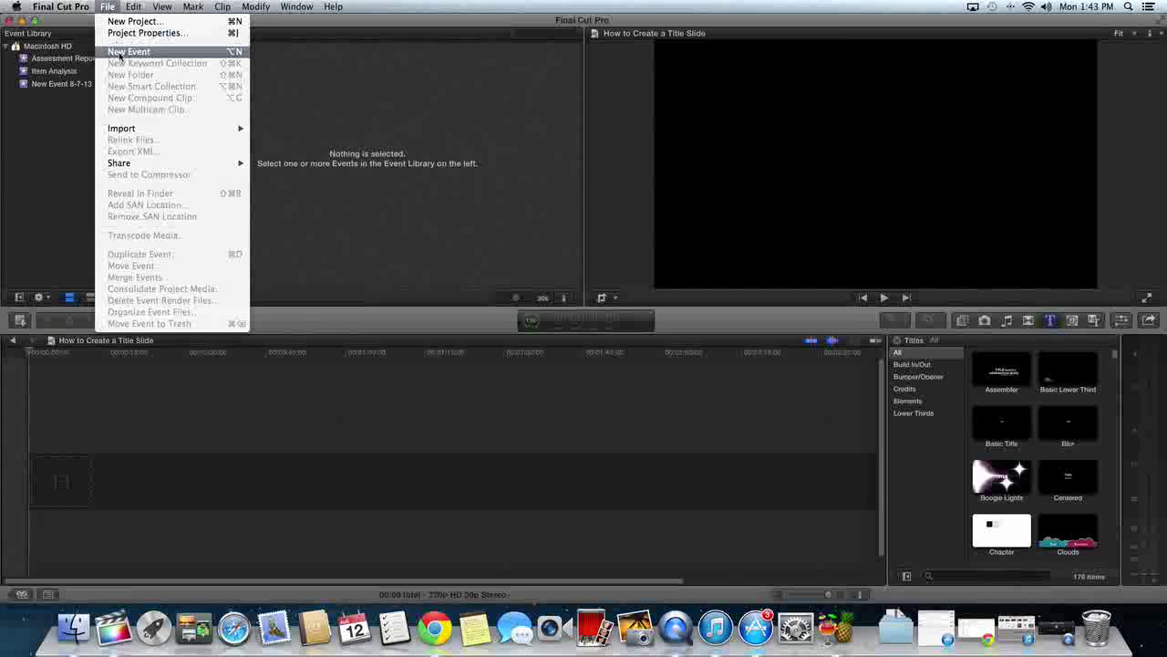
{"action": "left_click", "coordinate": [128, 52]}
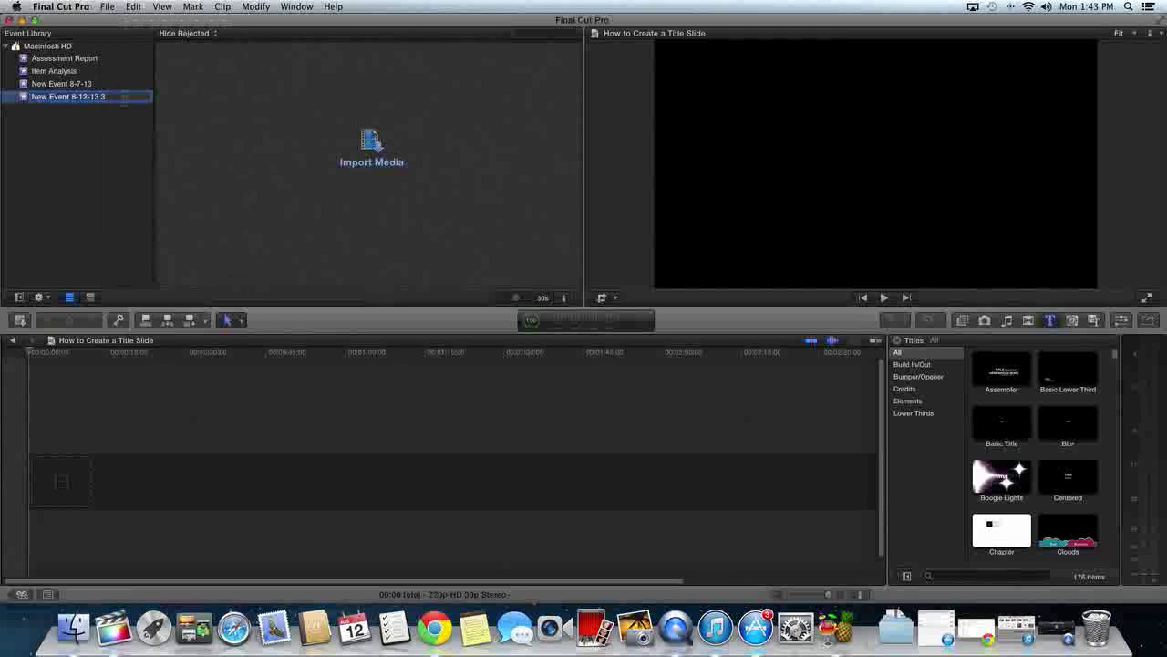
{"action": "left_click", "coordinate": [124, 97]}
{"action": "type", "text": "Final Cut Pro Basic Tutorial"}
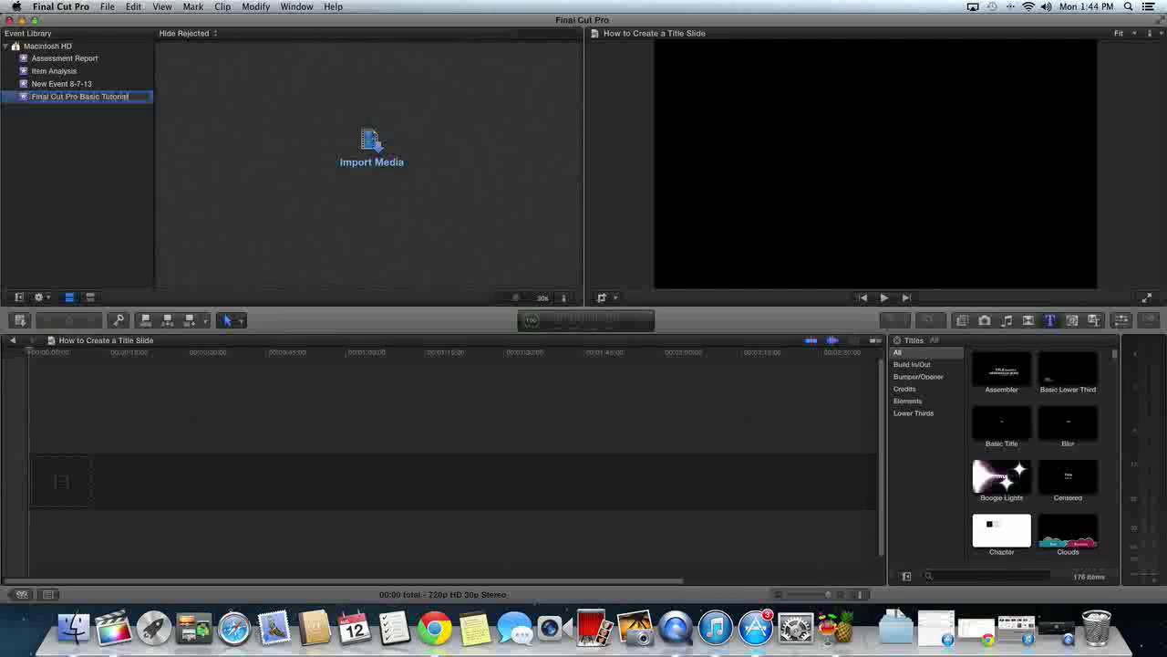
{"action": "key", "text": "Return"}
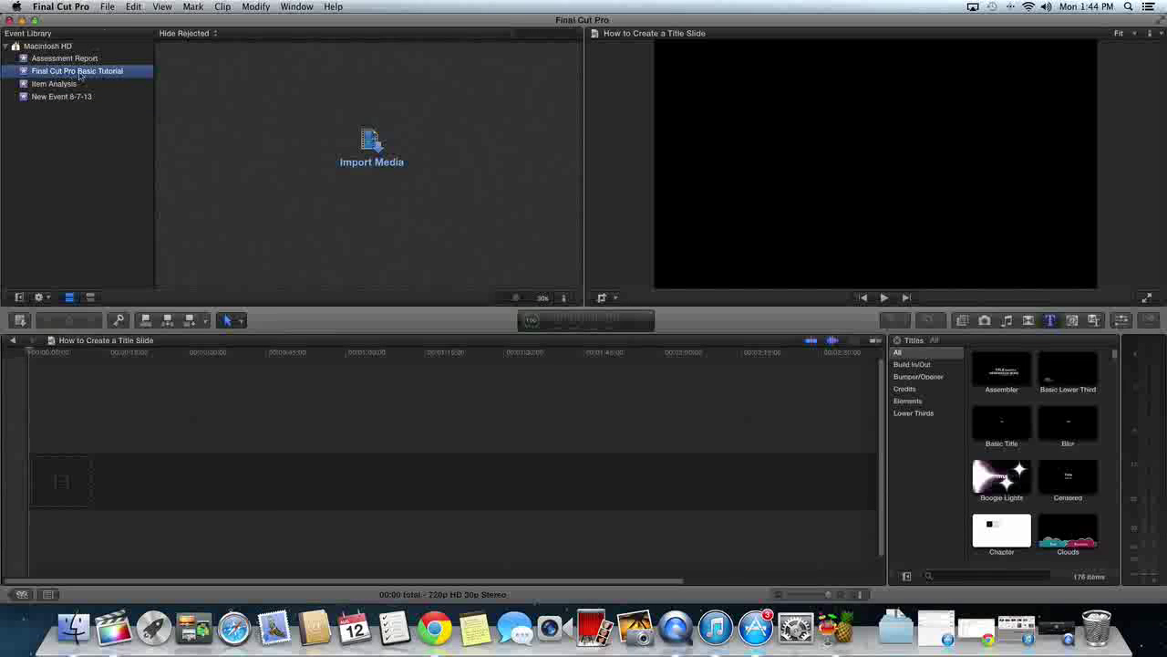
Create a project named "Basics 1 importing, title slide, transitions" with Final Cut Pro Basic Tutorial as its default event.
{"action": "left_click", "coordinate": [108, 7]}
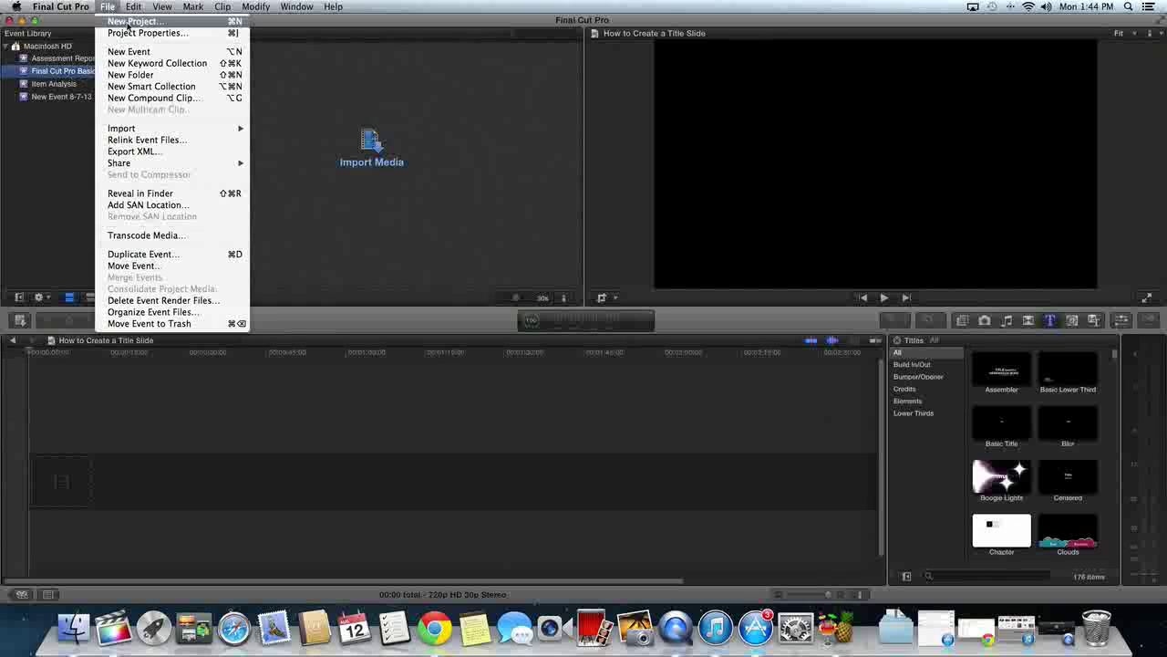
{"action": "left_click", "coordinate": [128, 22]}
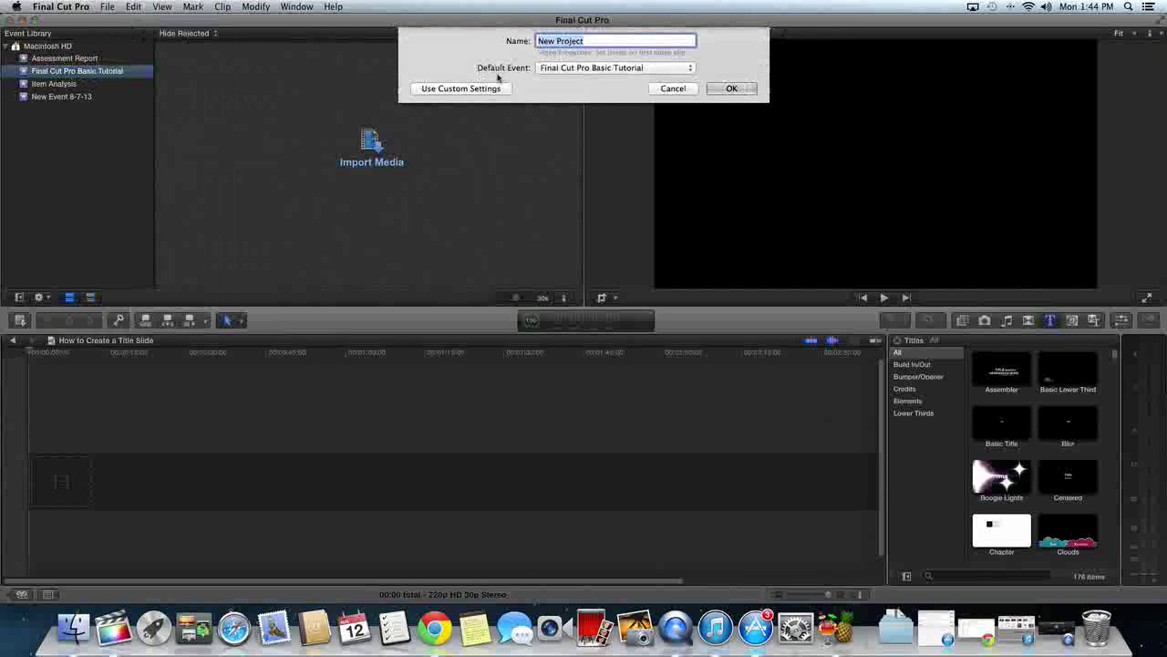
{"action": "key", "text": "BackSpace"}
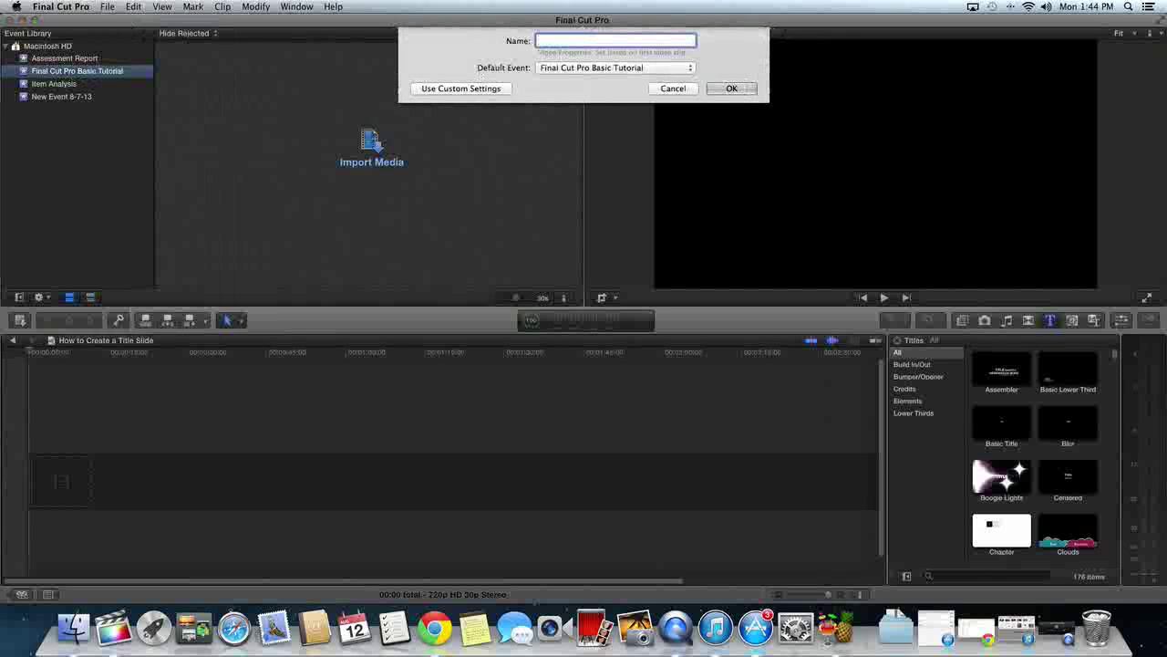
{"action": "type", "text": "Bas"}
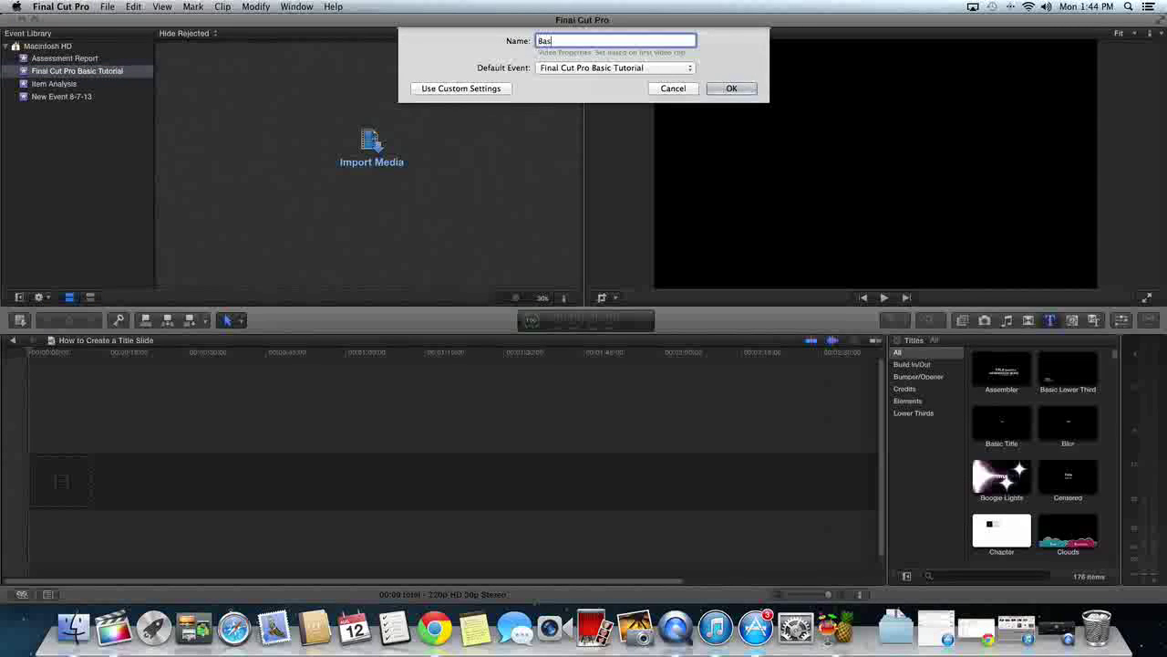
{"action": "type", "text": "ics 1 importing, title slide, "}
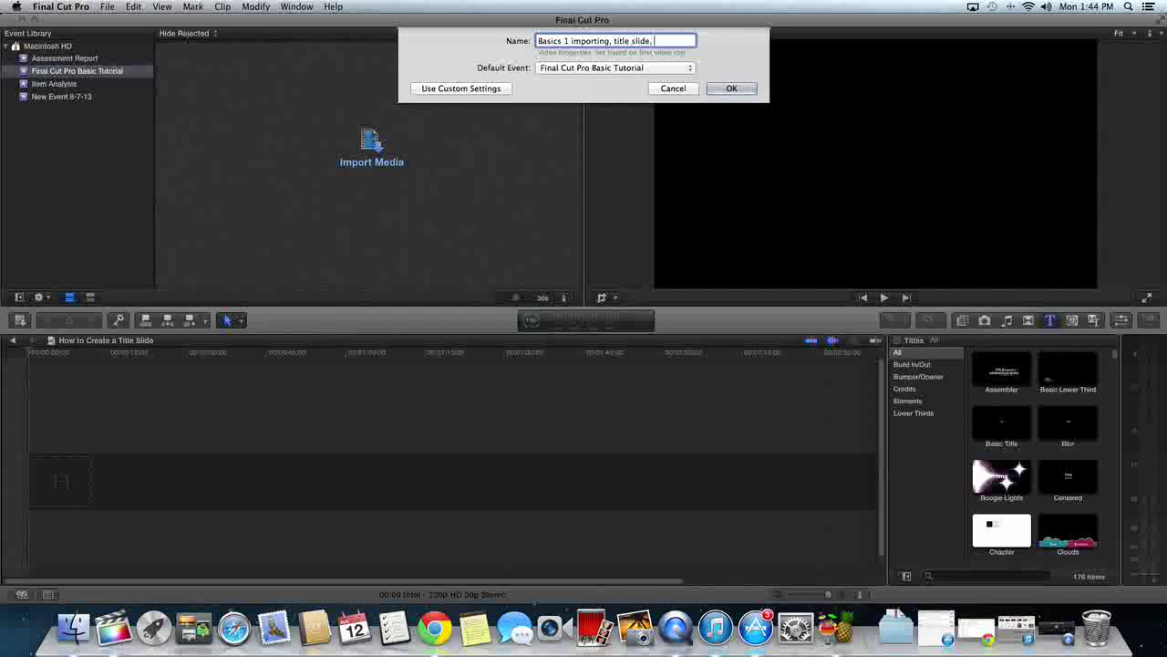
{"action": "type", "text": "transitions"}
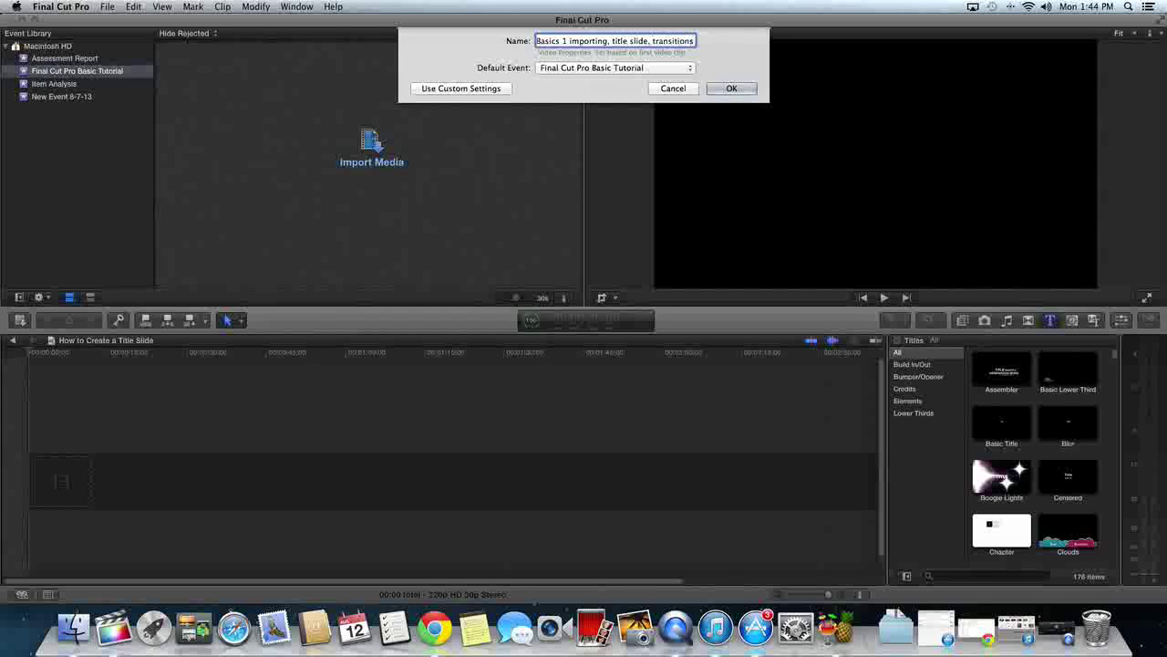
{"action": "left_click", "coordinate": [731, 88]}
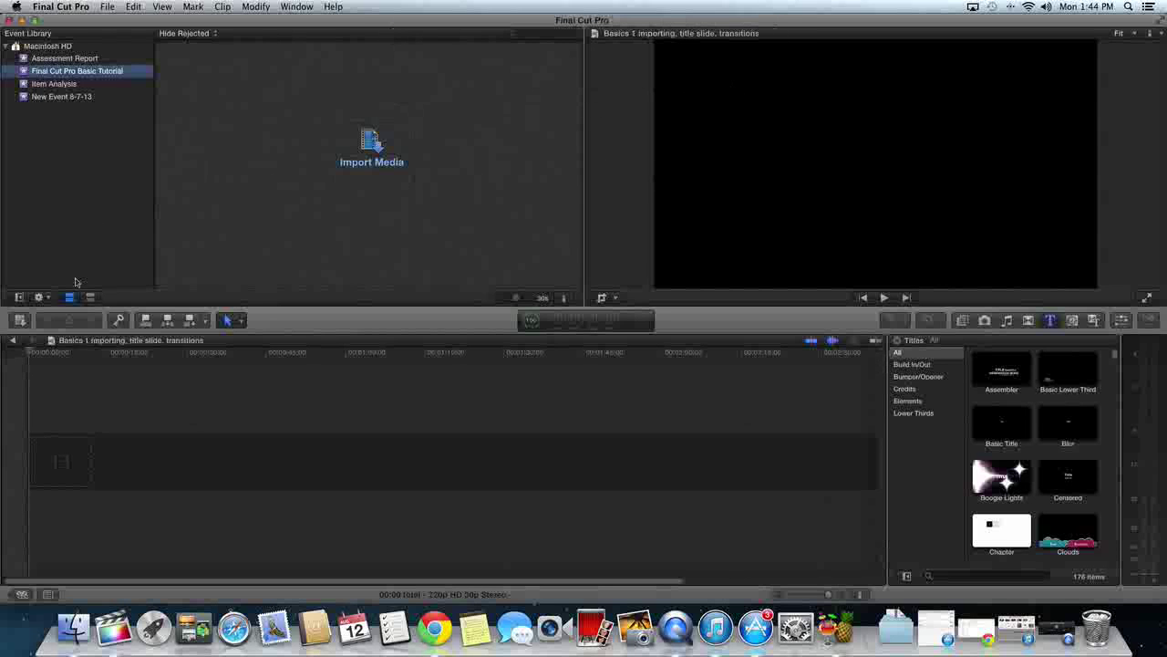
{"action": "left_click", "coordinate": [73, 364]}
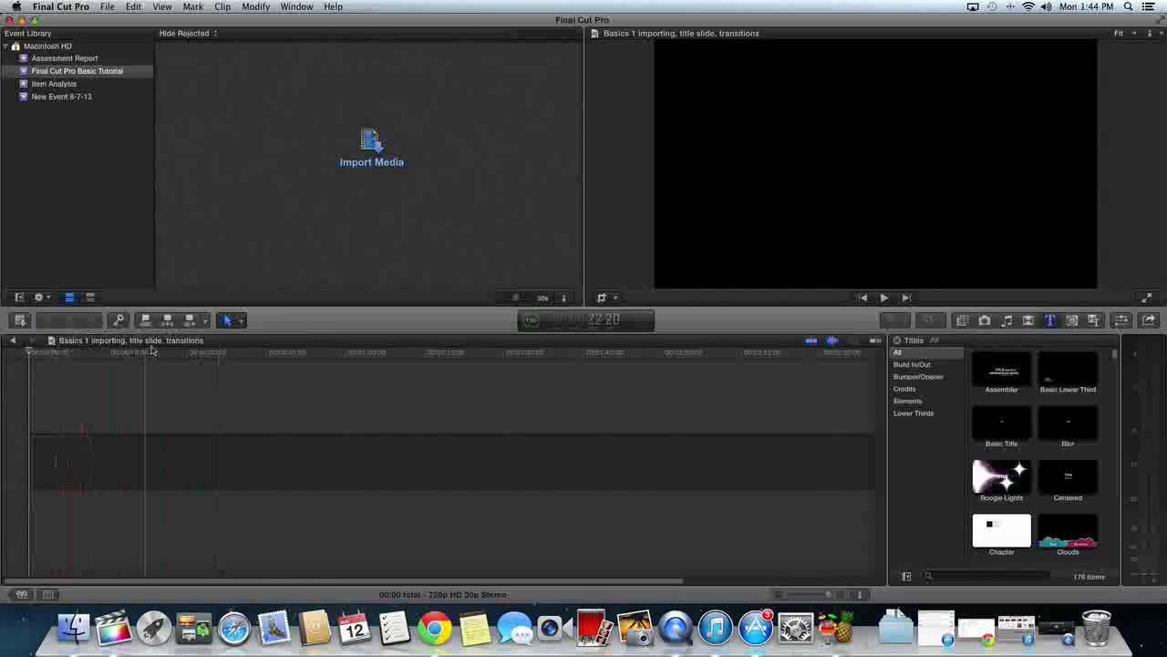
{"action": "left_click", "coordinate": [280, 354]}
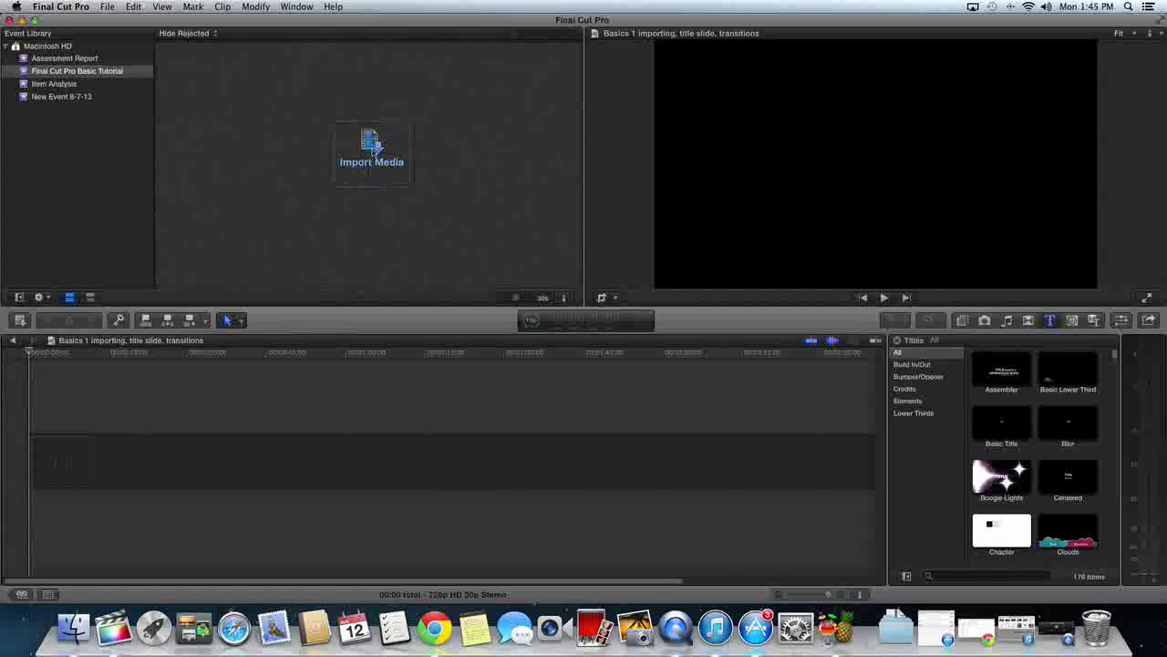
Import the Item Analysis Screencast movie from the Desktop into the Final Cut Pro Basic Tutorial event, copying files to the Final Cut Events folder.
{"action": "left_click", "coordinate": [371, 157]}
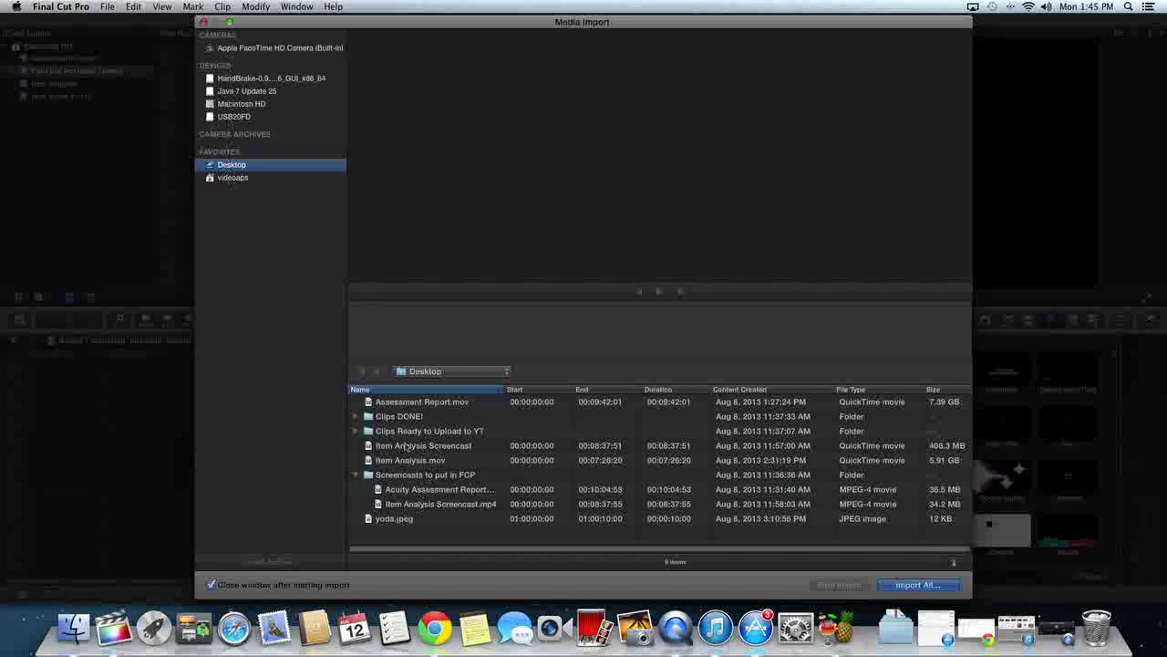
{"action": "left_click", "coordinate": [357, 417]}
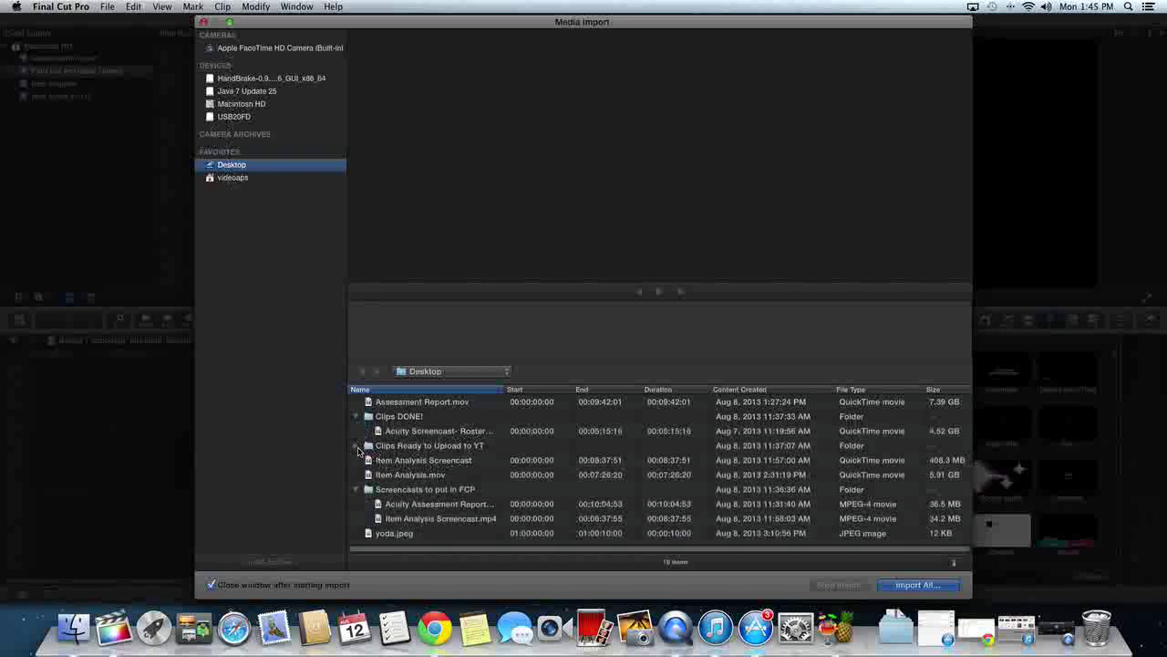
{"action": "left_click", "coordinate": [356, 446]}
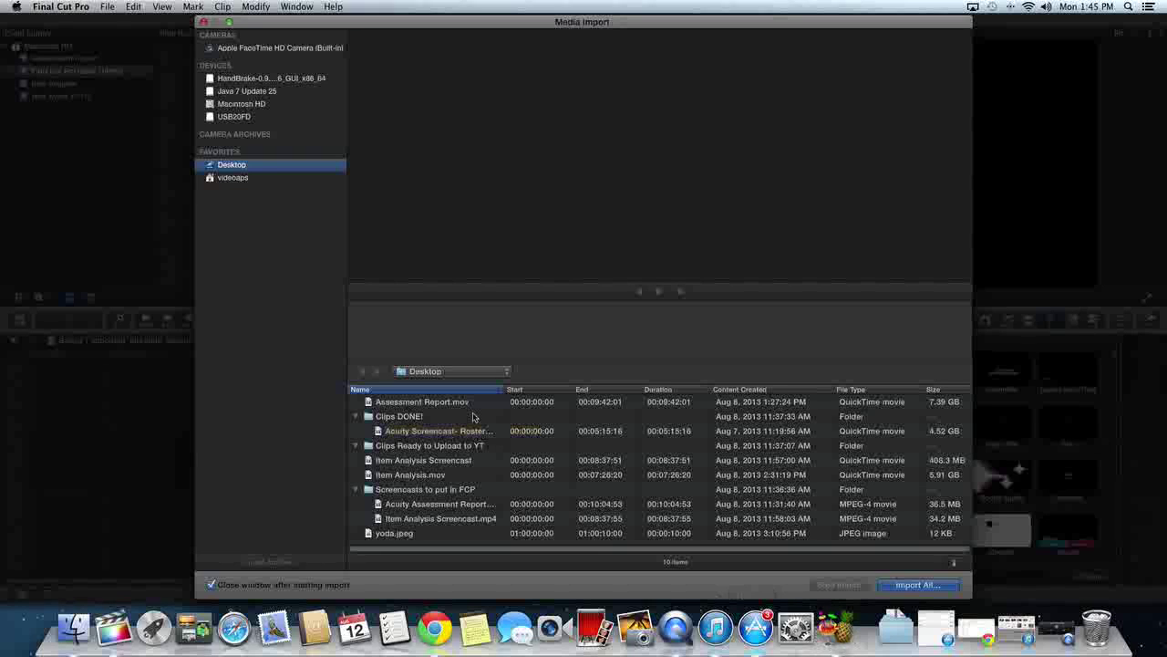
{"action": "left_click", "coordinate": [416, 462]}
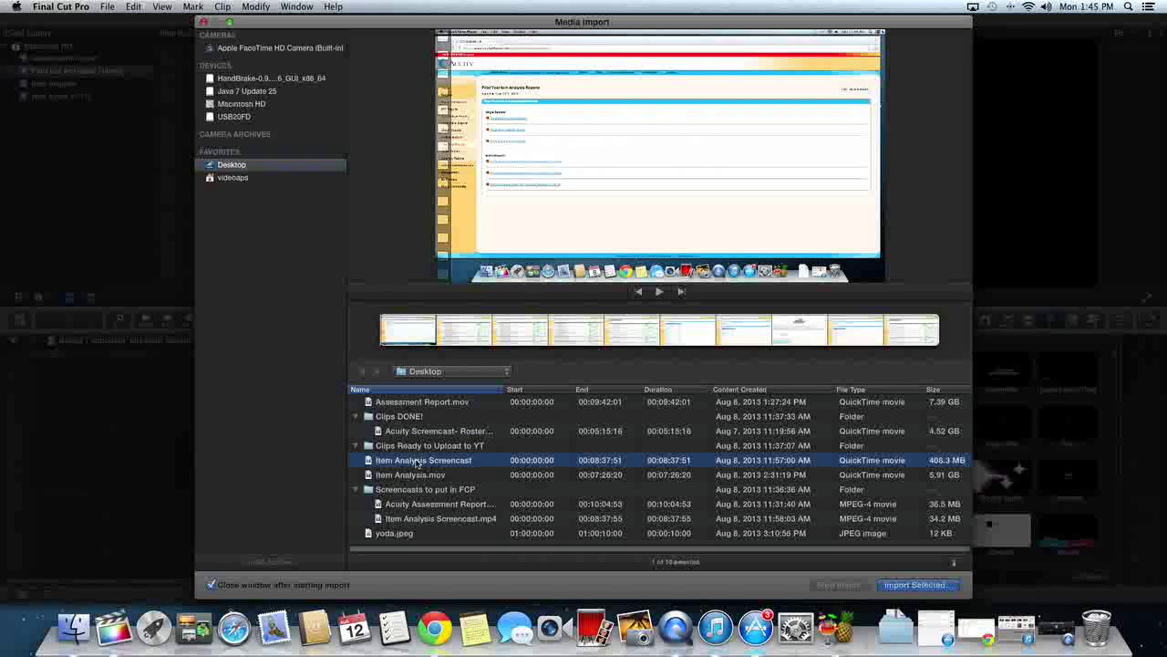
{"action": "left_click", "coordinate": [932, 586]}
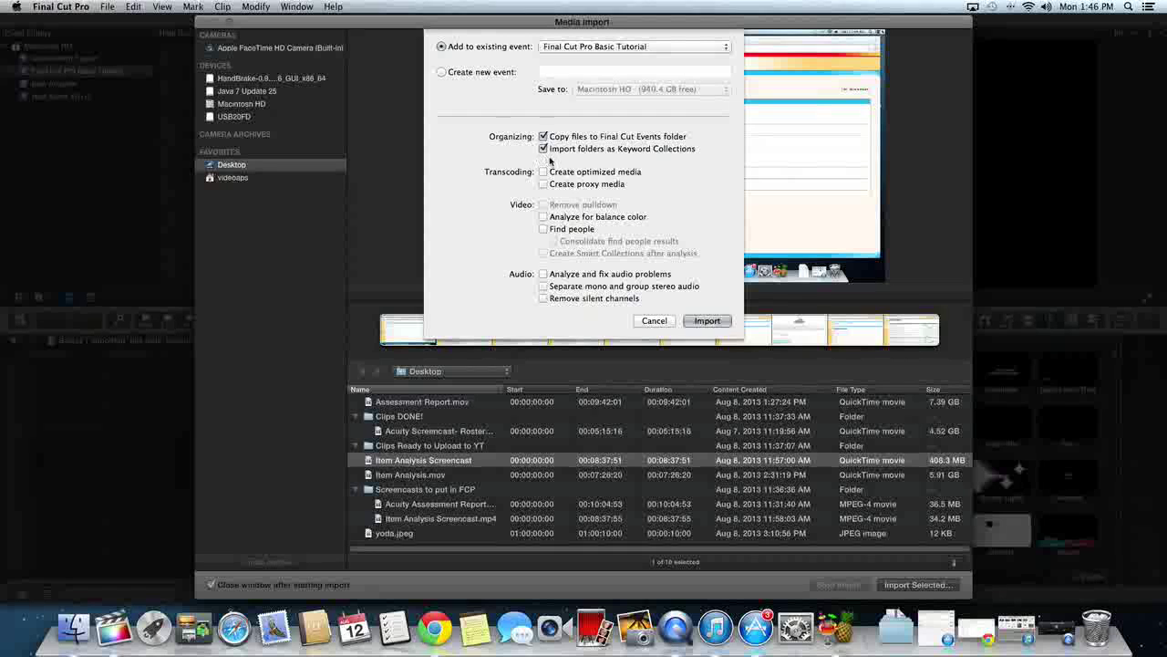
{"action": "left_click", "coordinate": [707, 321]}
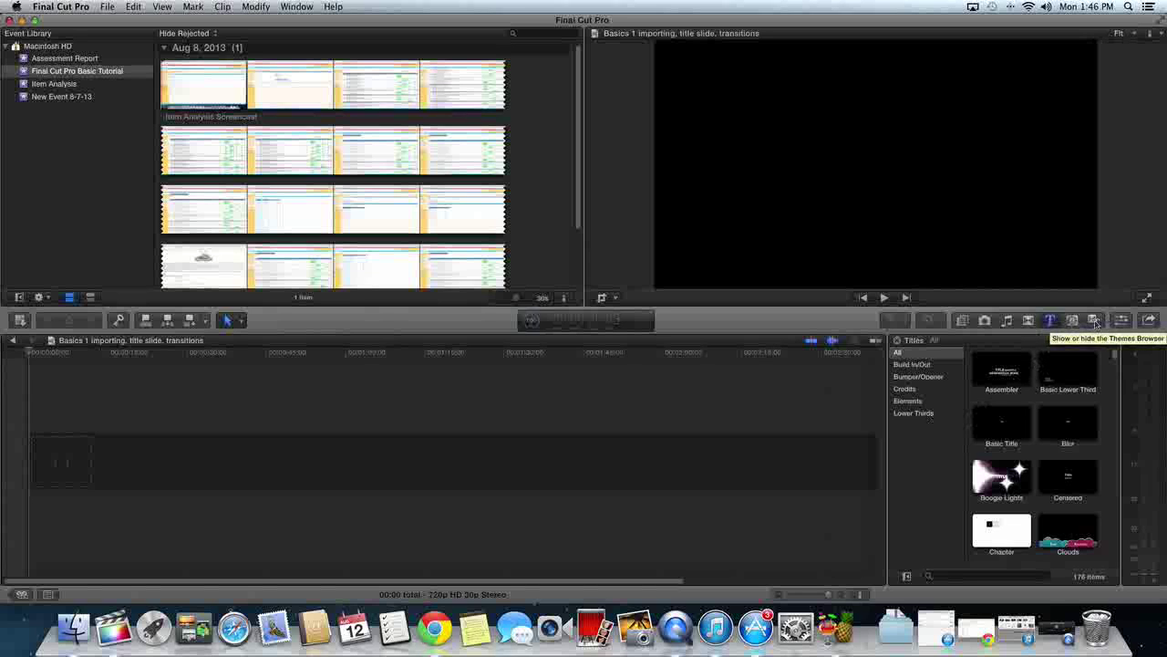
Look through the available themes and the Build In/Out, Bumper/Opener and Credits title categories.
{"action": "left_click", "coordinate": [1095, 321]}
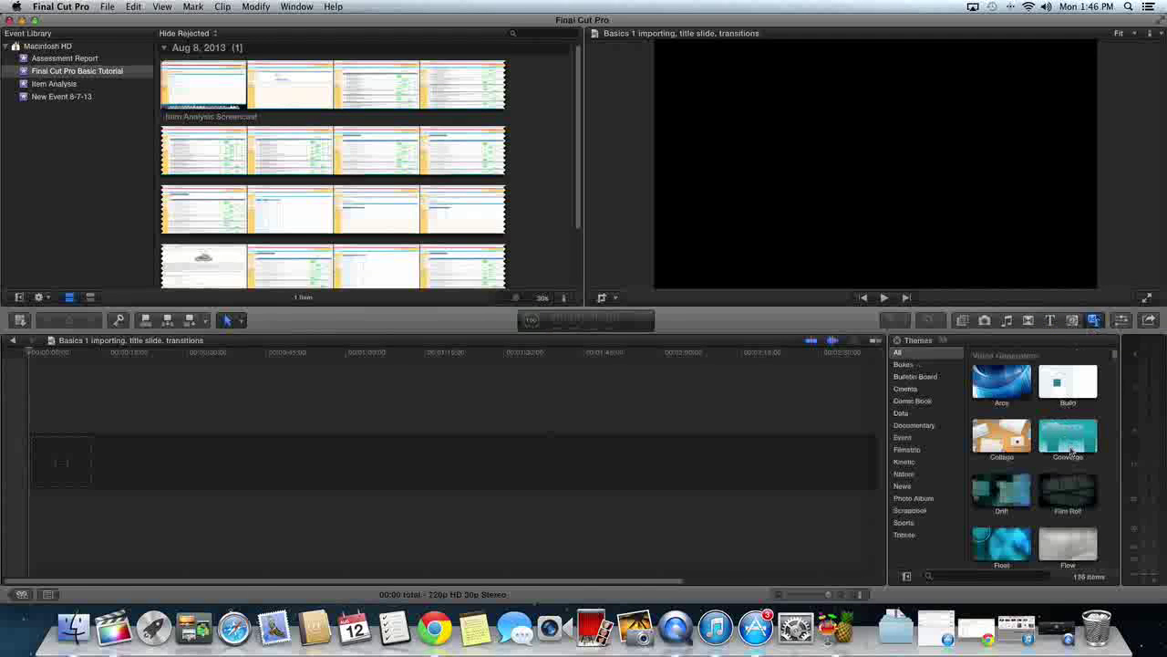
{"action": "scroll", "coordinate": [1072, 449], "scroll_direction": "down", "scroll_amount": 5}
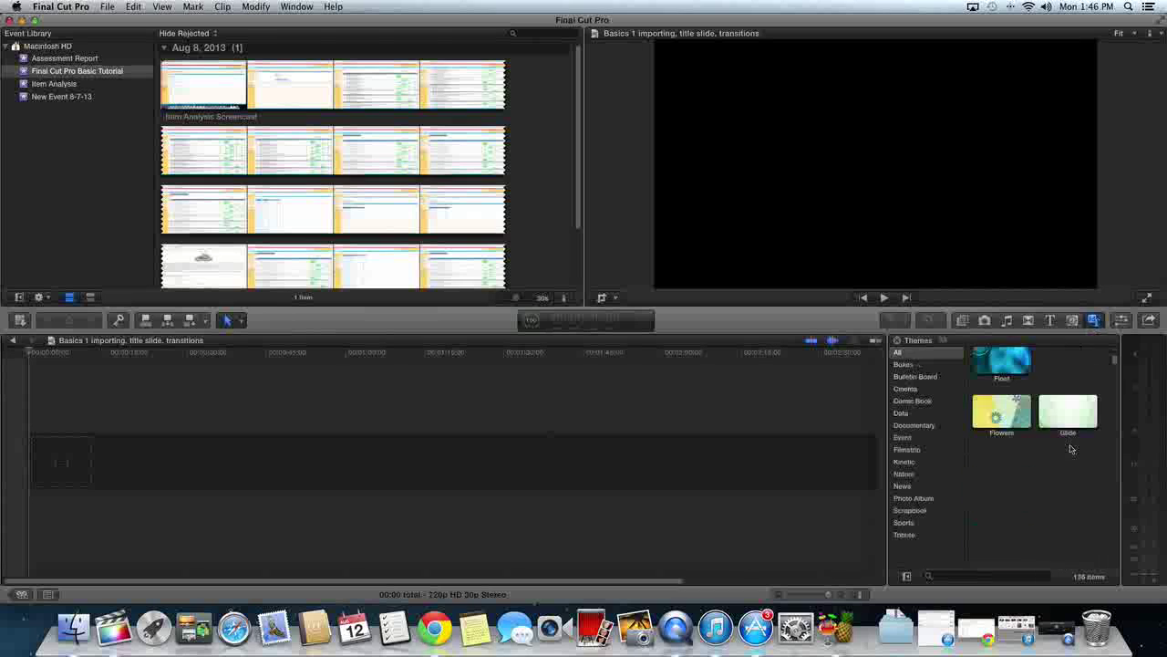
{"action": "scroll", "coordinate": [1072, 447], "scroll_direction": "down", "scroll_amount": 10}
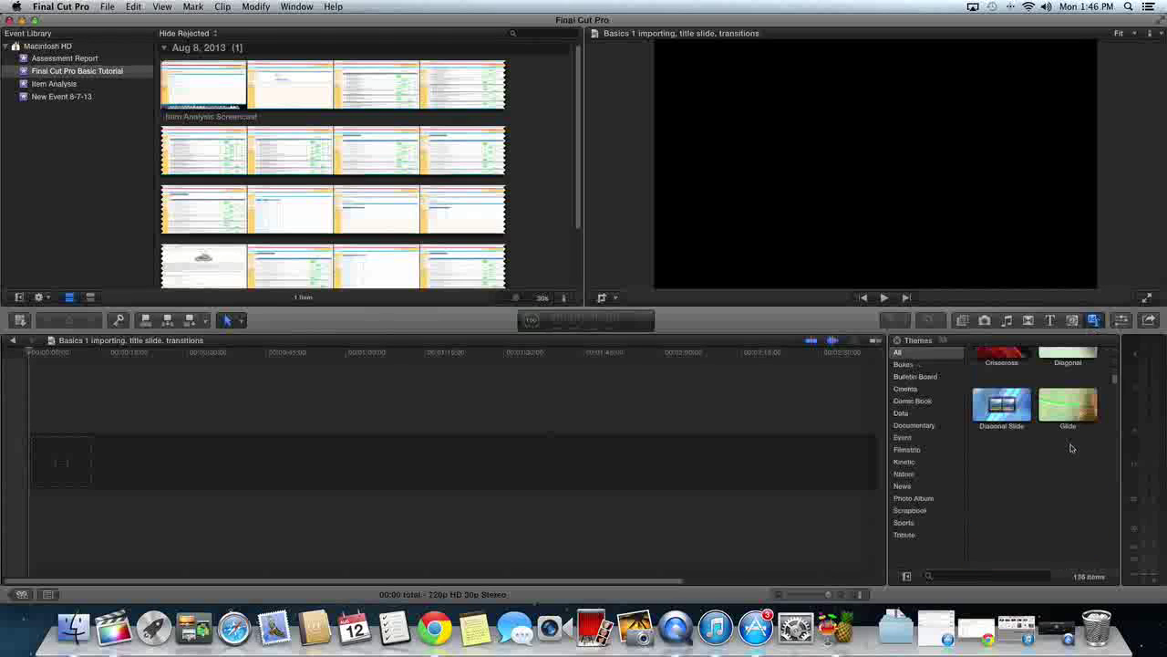
{"action": "scroll", "coordinate": [1072, 449], "scroll_direction": "down", "scroll_amount": 5}
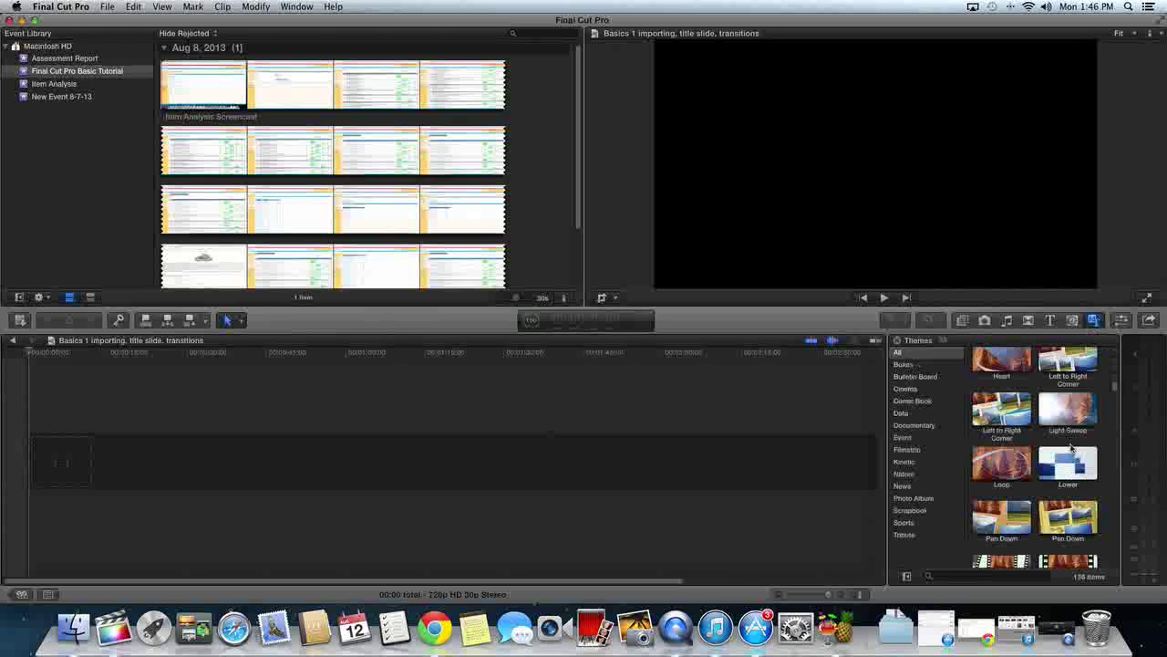
{"action": "left_click", "coordinate": [1051, 321]}
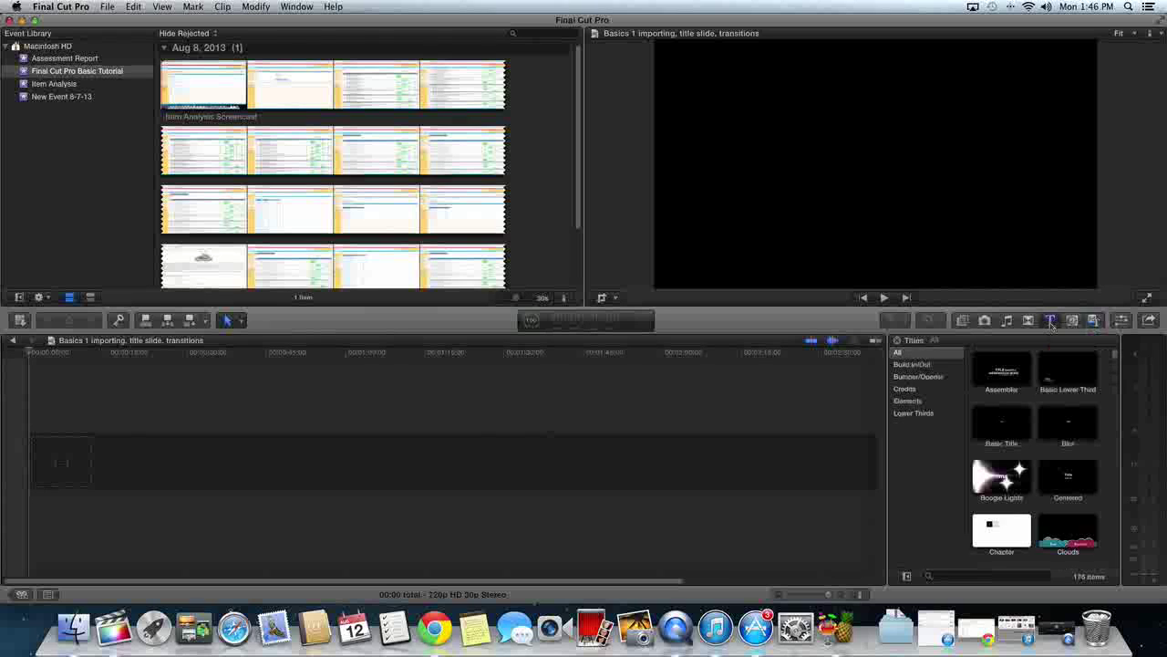
{"action": "left_click", "coordinate": [913, 364]}
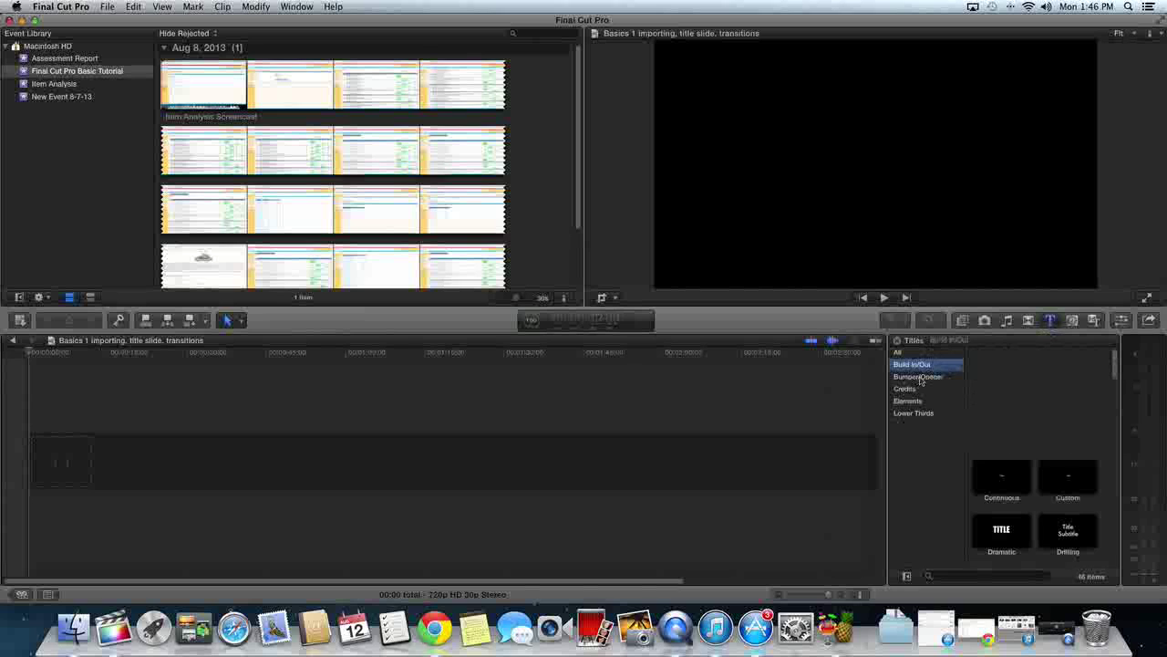
{"action": "left_click", "coordinate": [920, 381]}
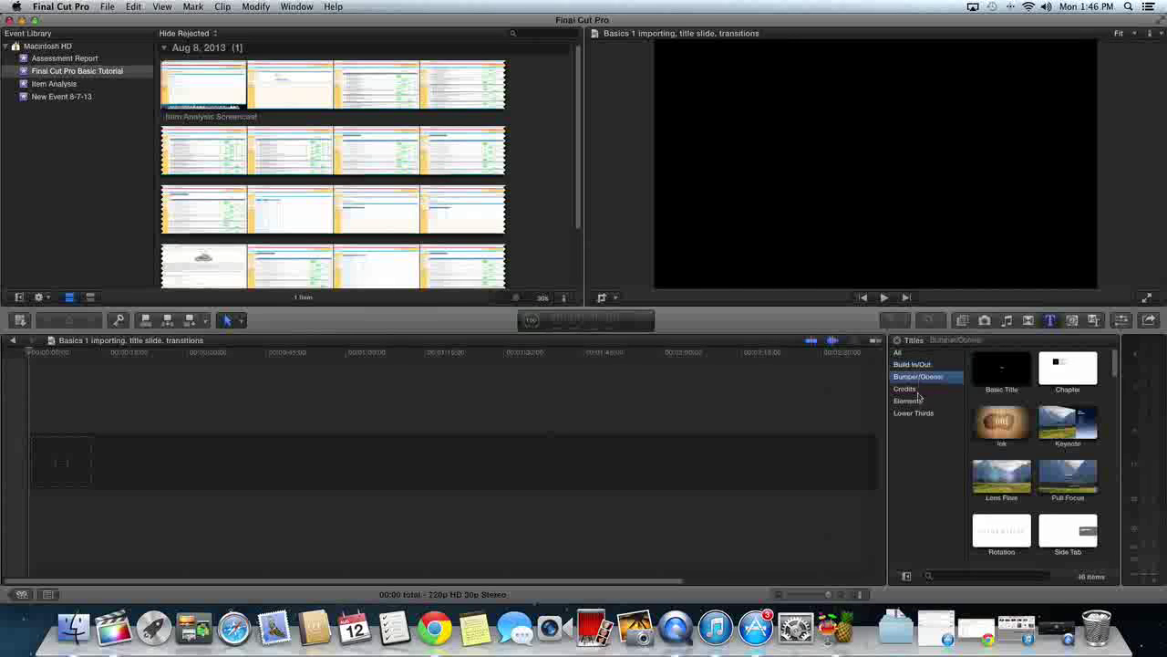
{"action": "left_click", "coordinate": [913, 393]}
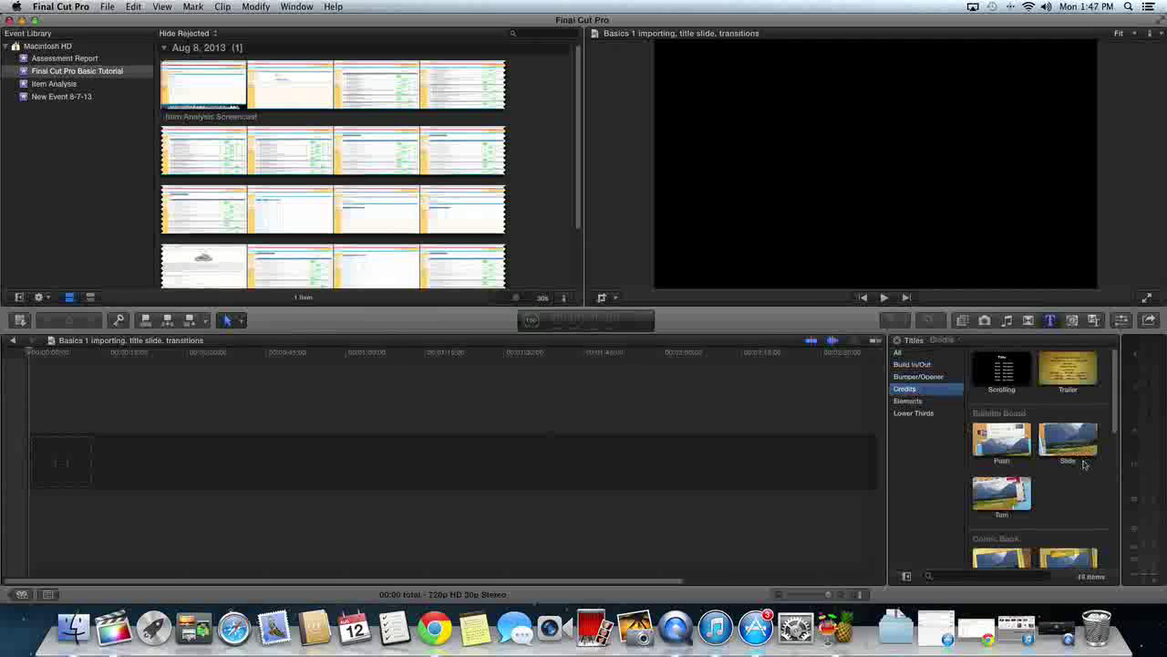
{"action": "scroll", "coordinate": [1072, 481], "scroll_direction": "down", "scroll_amount": 3}
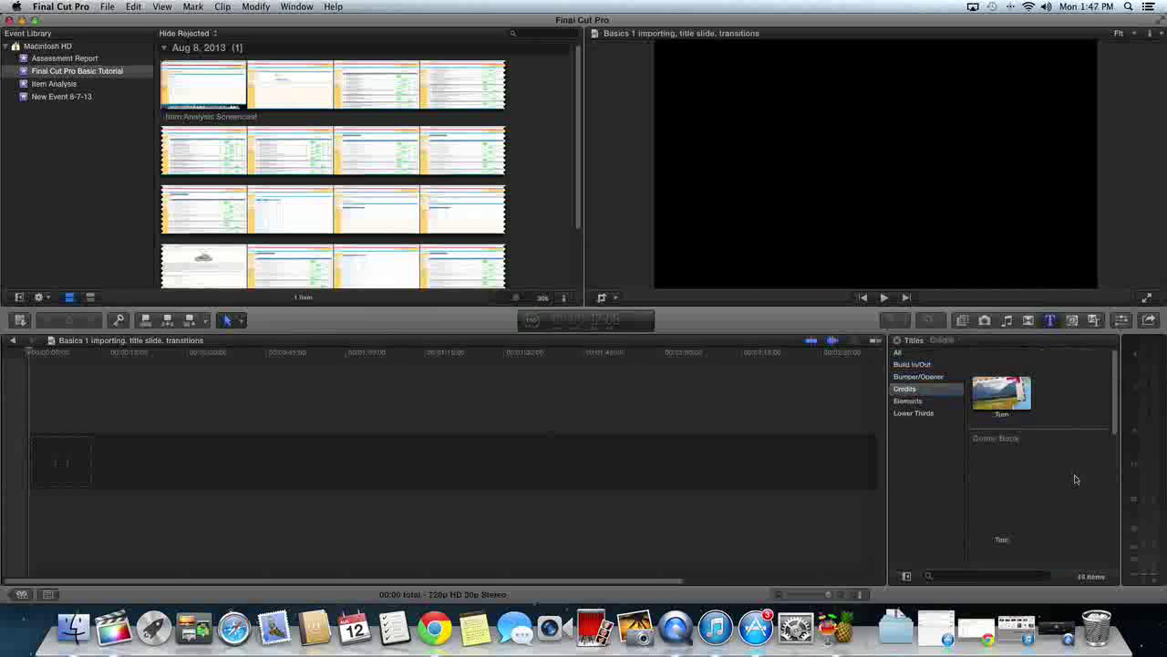
{"action": "scroll", "coordinate": [1078, 479], "scroll_direction": "up", "scroll_amount": 3}
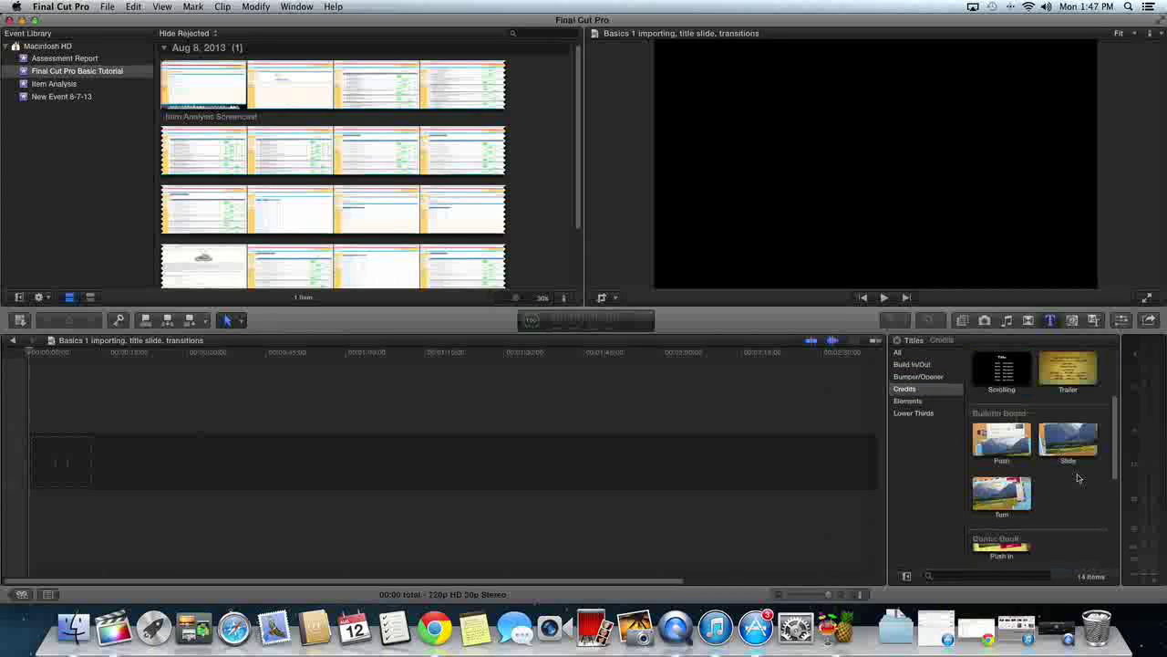
Add the Centered title from the Build In/Out category to the start of the empty project timeline.
{"action": "left_click", "coordinate": [909, 366]}
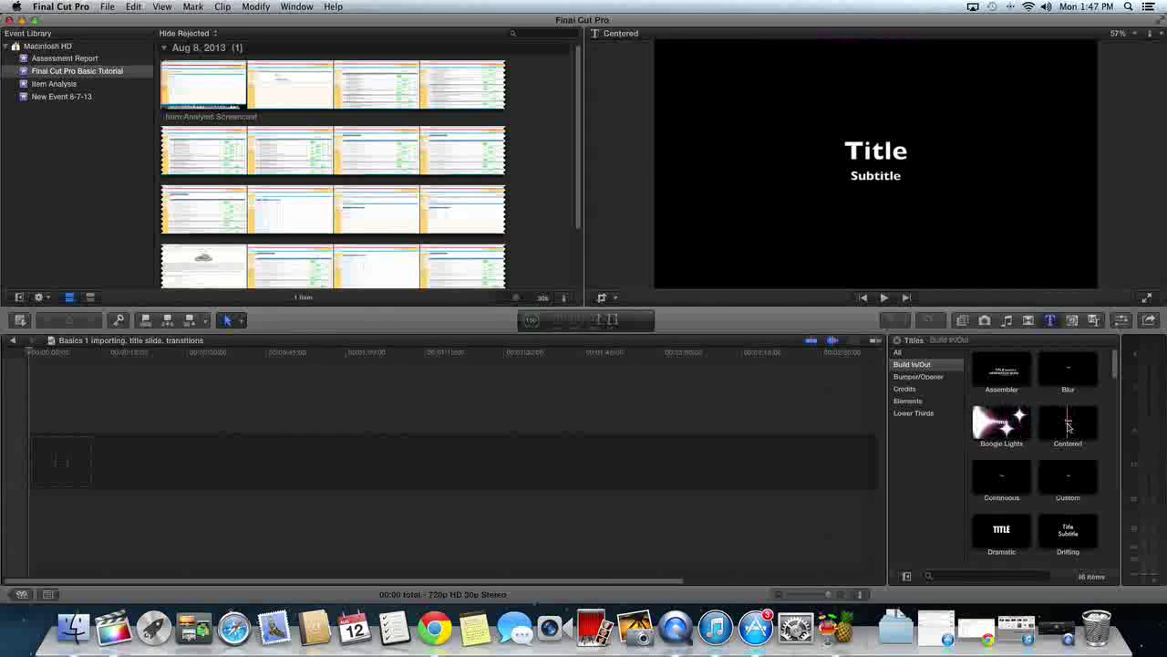
{"action": "left_click", "coordinate": [1070, 425]}
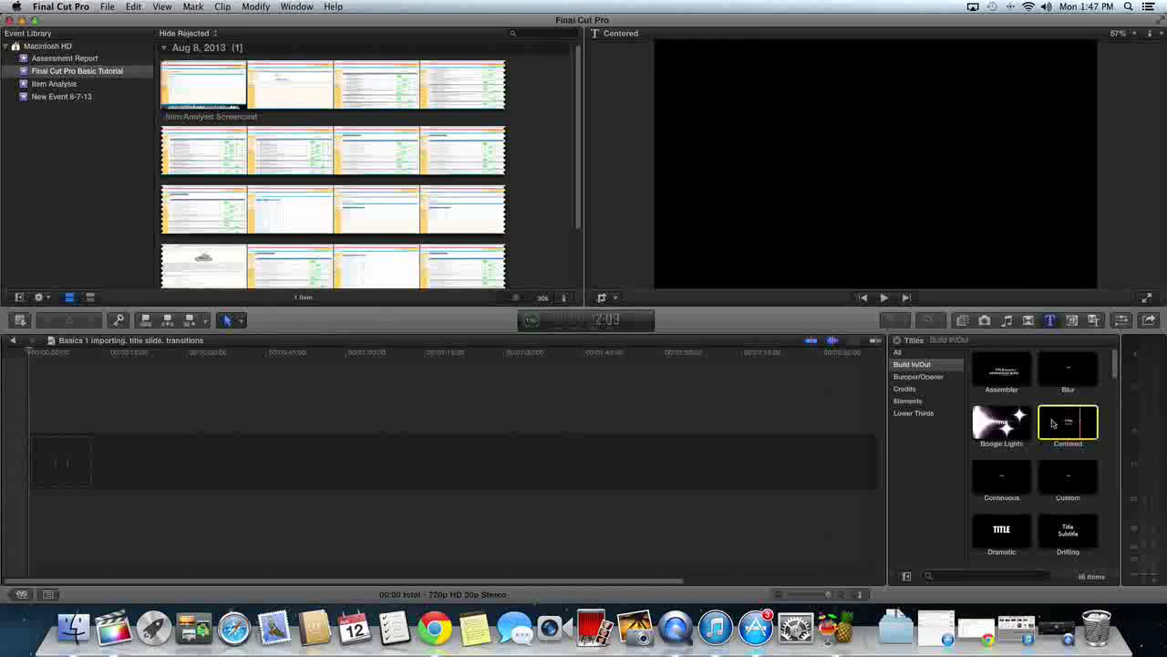
{"action": "left_click_drag", "start_coordinate": [1081, 425], "coordinate": [323, 453]}
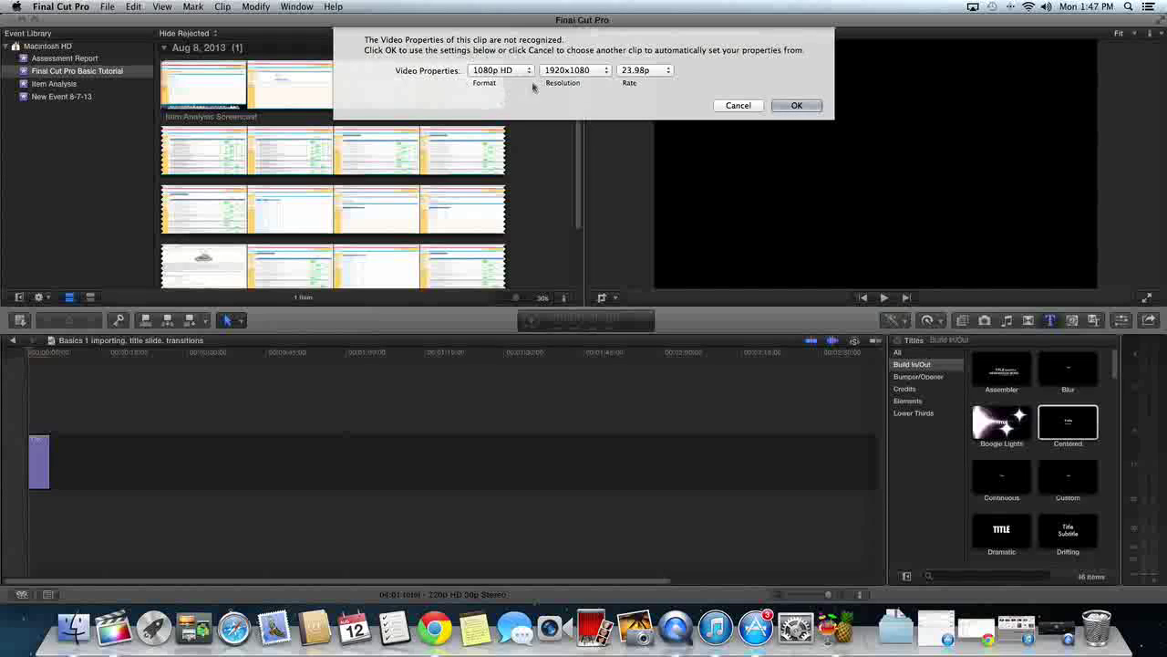
Set the project's video properties to 720p HD format, 1280x720 resolution and a 30p rate.
{"action": "left_click", "coordinate": [530, 74]}
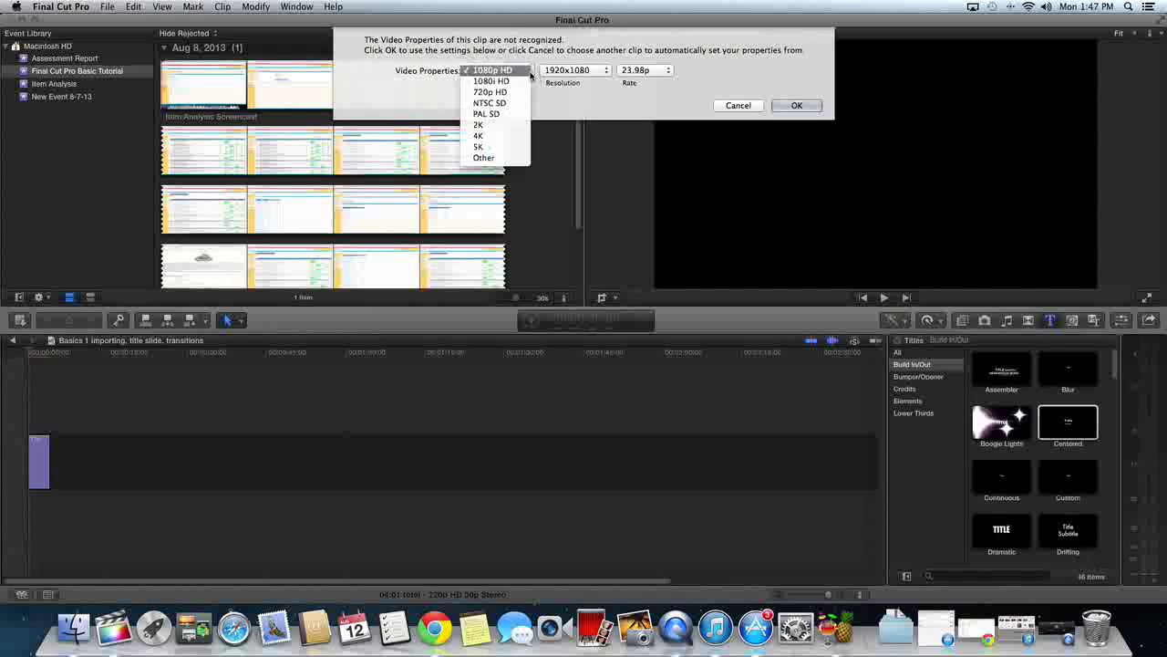
{"action": "left_click", "coordinate": [517, 93]}
{"action": "left_click", "coordinate": [669, 73]}
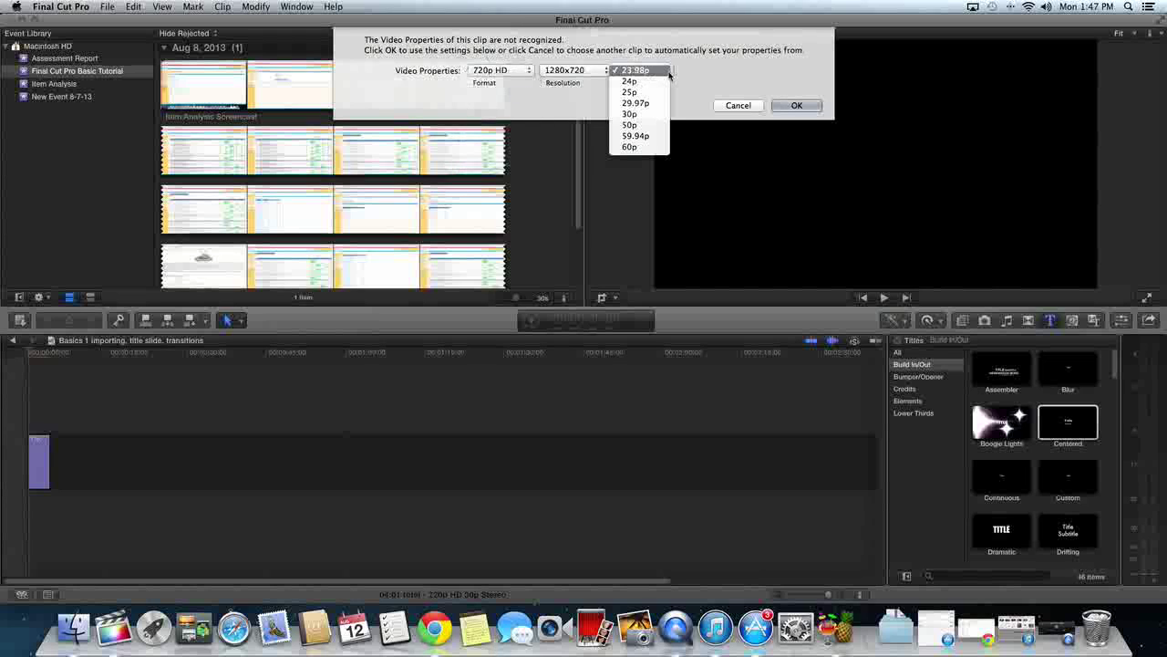
{"action": "left_click", "coordinate": [643, 114]}
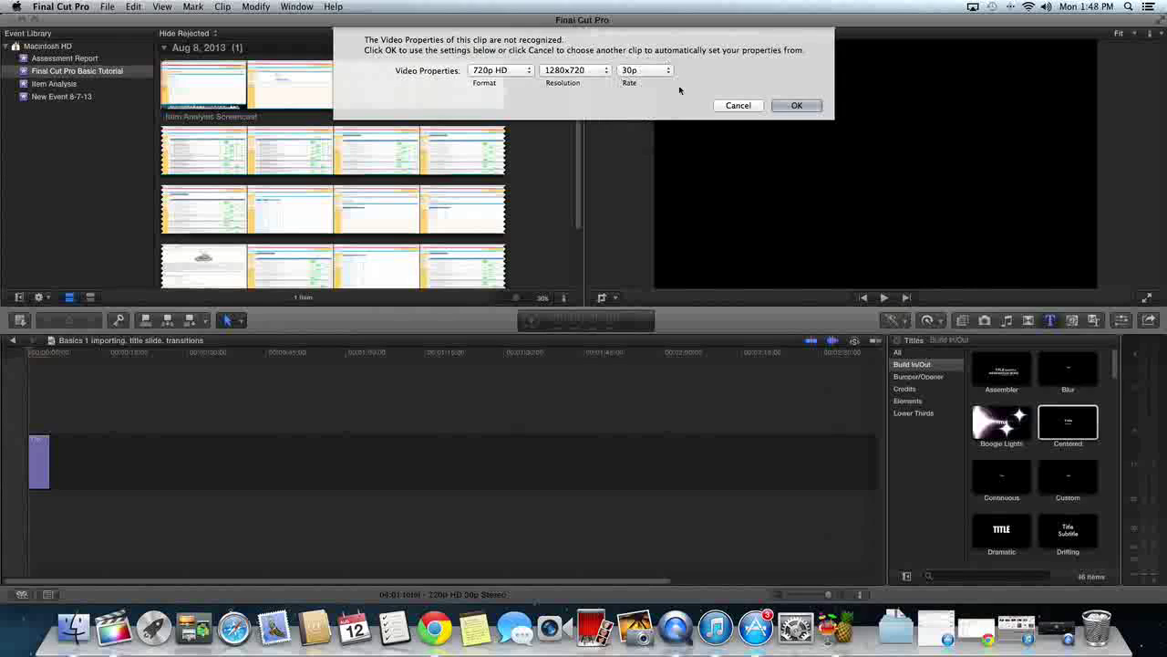
{"action": "left_click", "coordinate": [799, 106]}
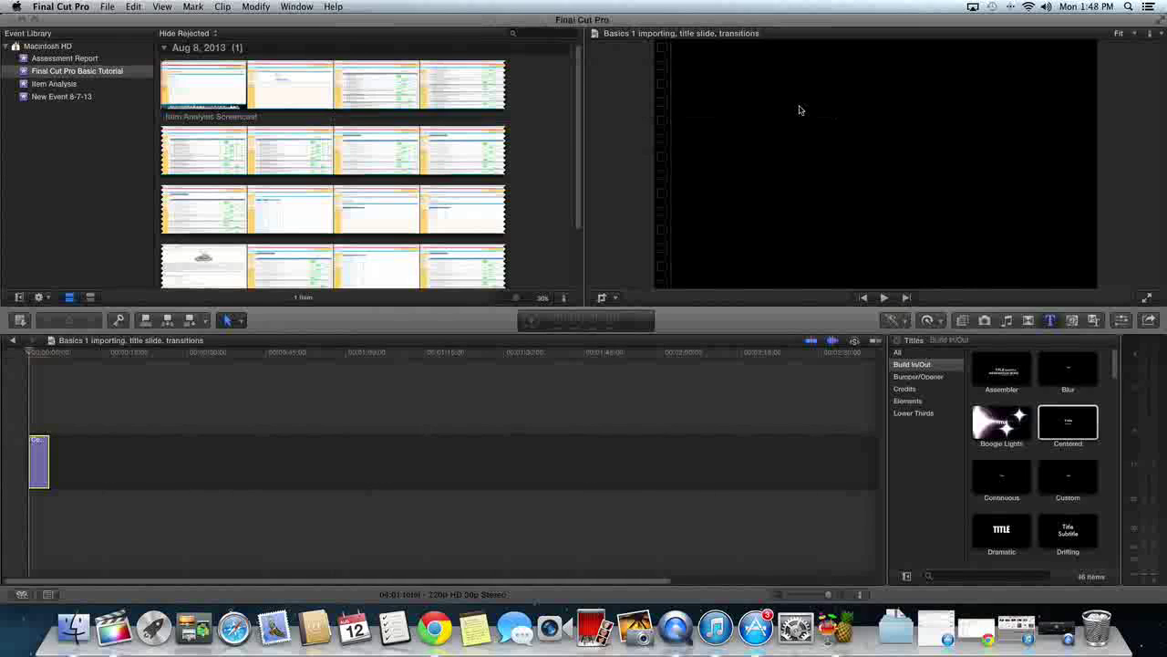
Extend the end of the Centered title clip in the timeline so it lasts about 7 seconds.
{"action": "left_click", "coordinate": [42, 476]}
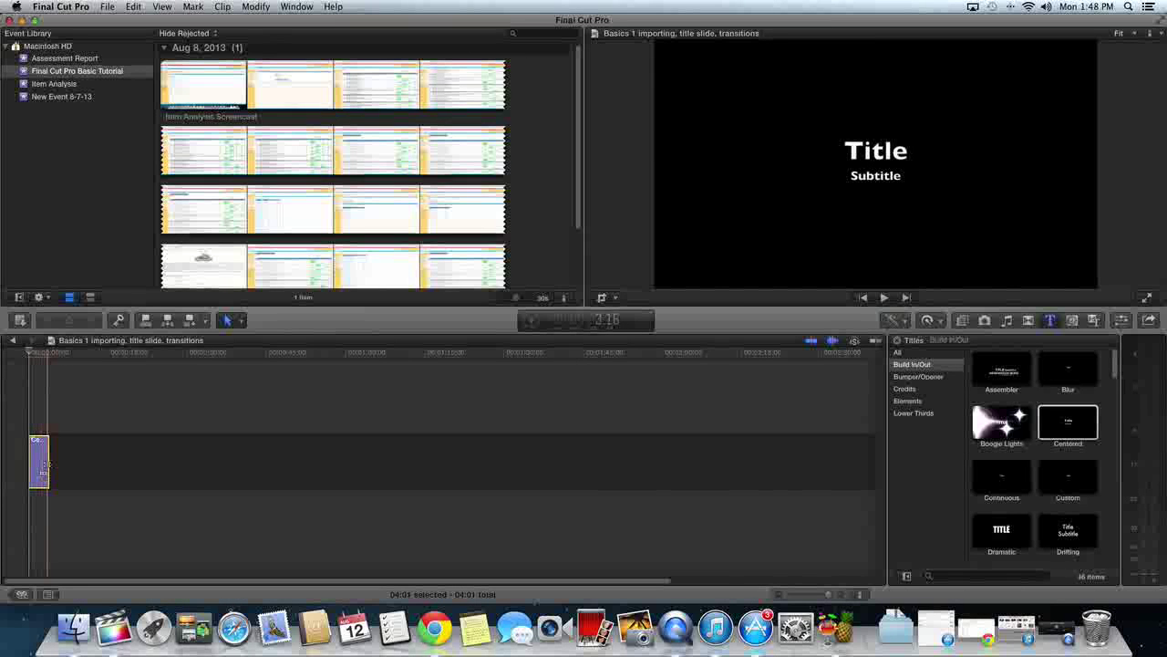
{"action": "left_click_drag", "start_coordinate": [43, 471], "coordinate": [63, 468]}
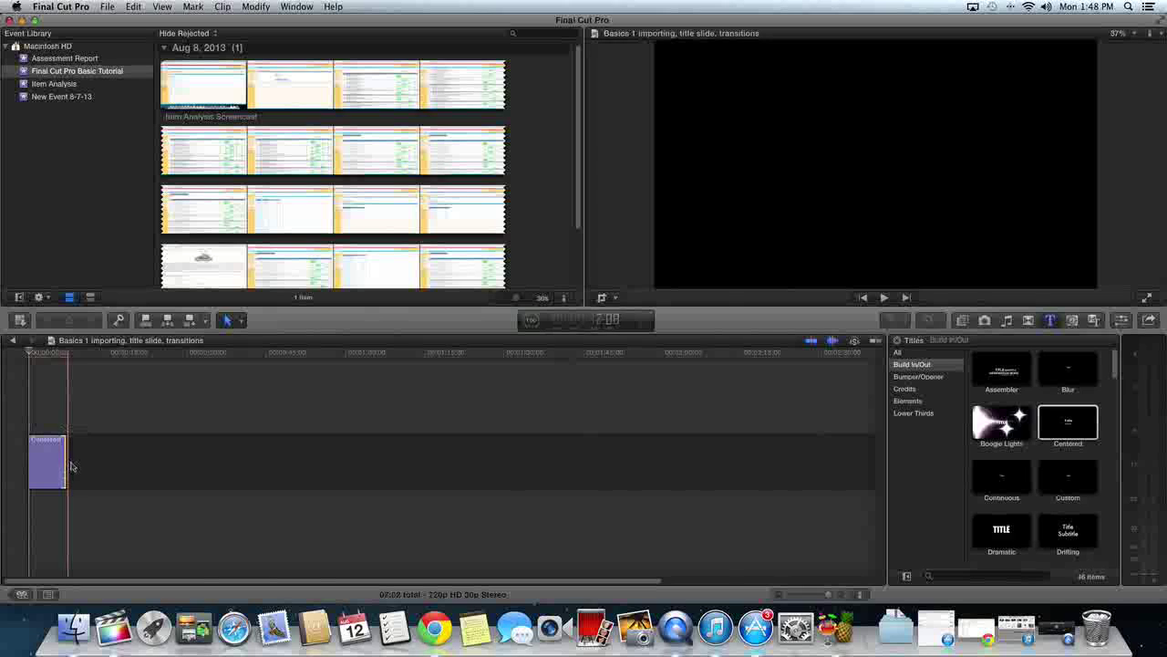
Replace the main line of the Centered title with the text "Basic Tutorial 1".
{"action": "left_click", "coordinate": [44, 420]}
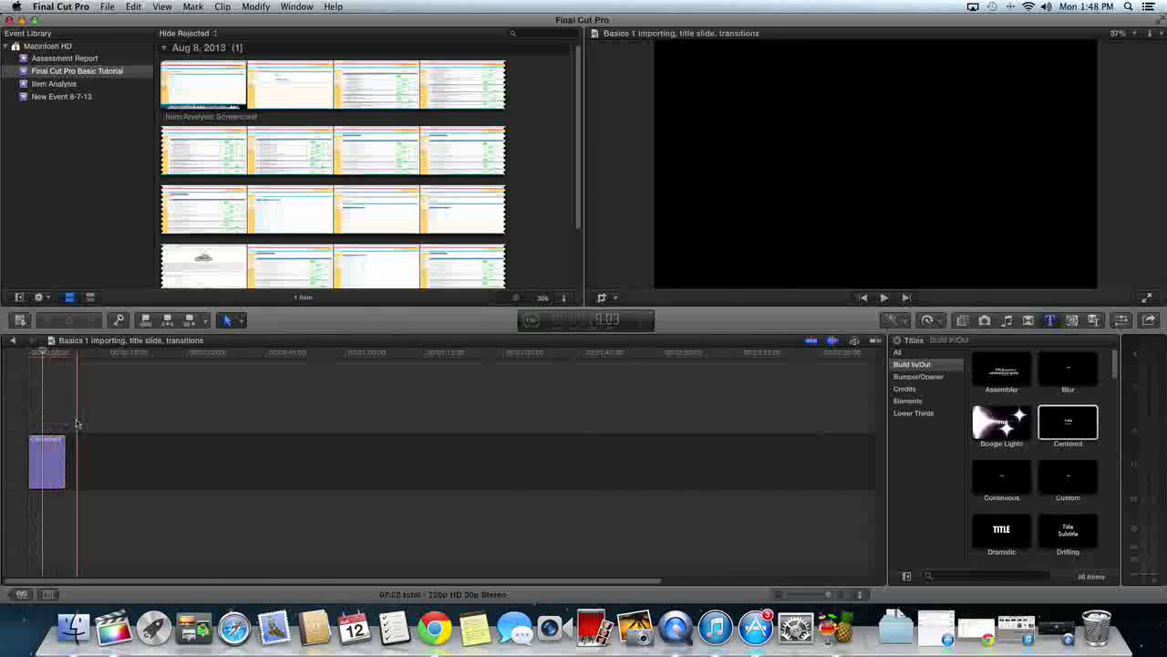
{"action": "left_click", "coordinate": [51, 451]}
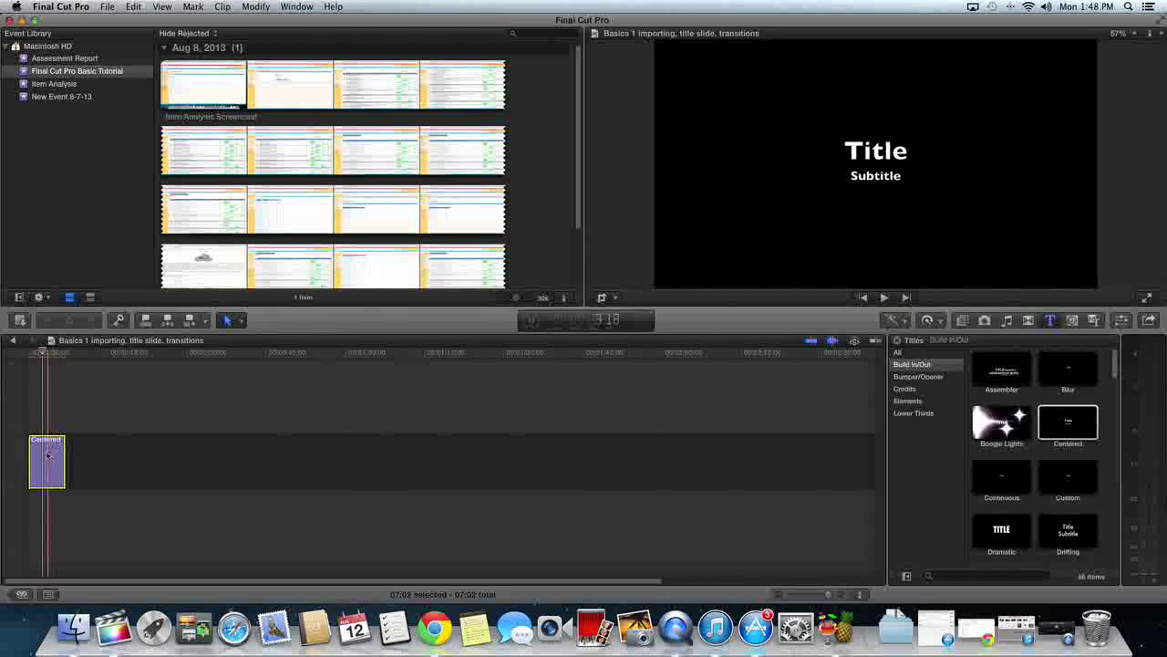
{"action": "double_click", "coordinate": [874, 151]}
{"action": "left_click", "coordinate": [874, 151]}
{"action": "double_click", "coordinate": [873, 151]}
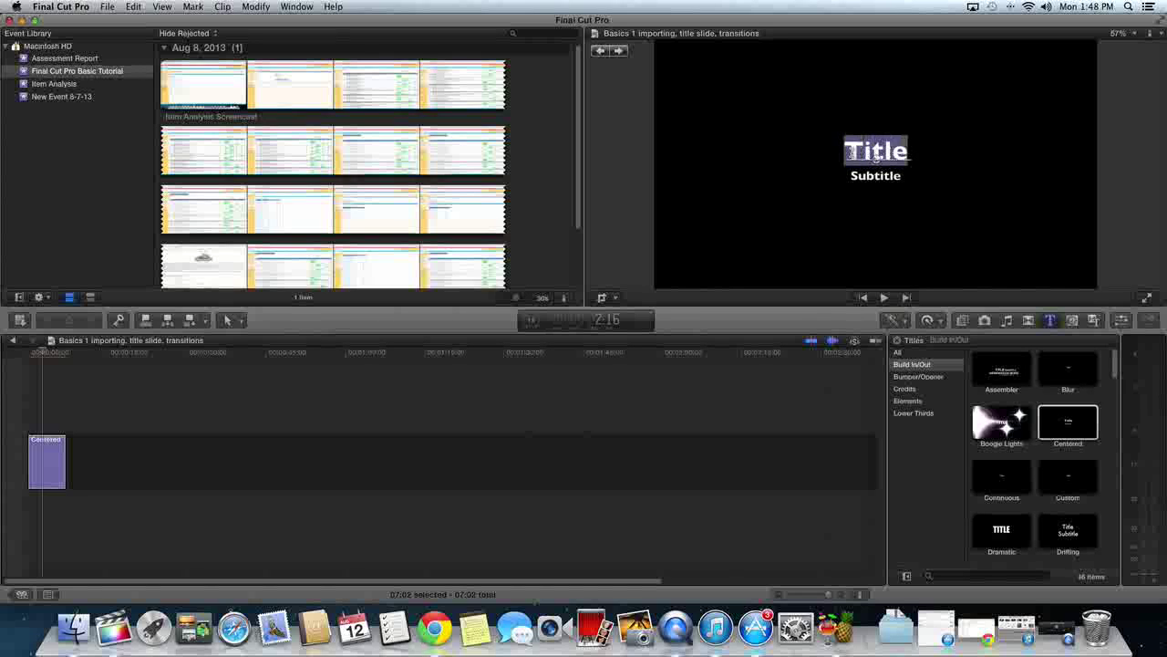
{"action": "key", "text": "BackSpace"}
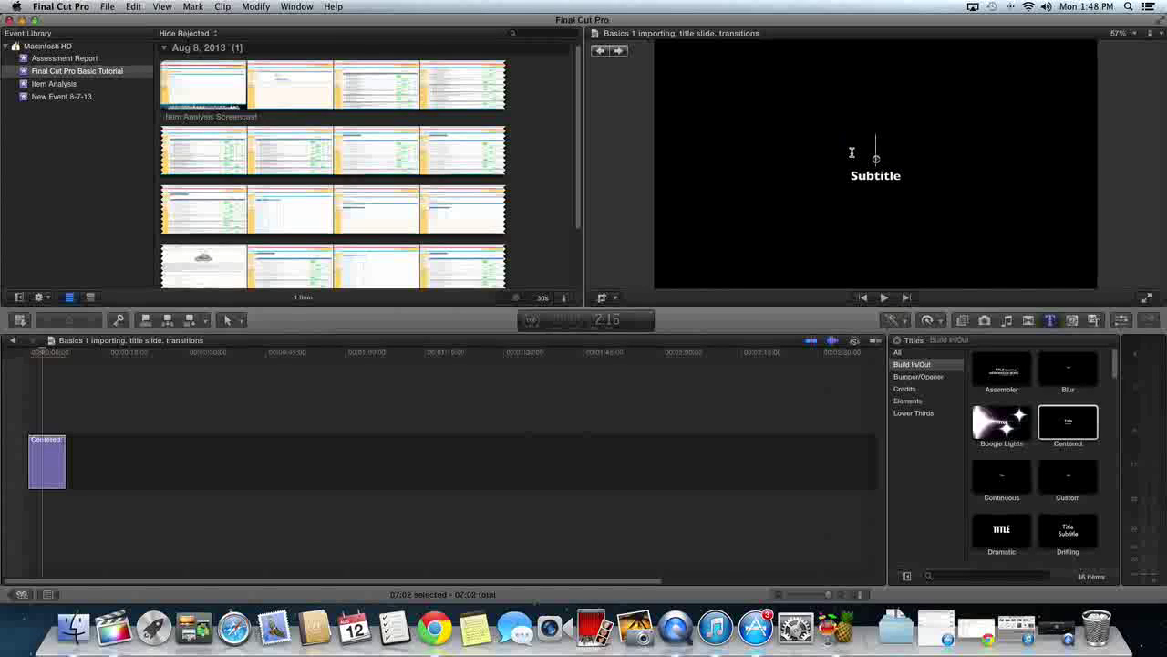
{"action": "type", "text": "Basci"}
{"action": "key", "text": "BackSpace"}
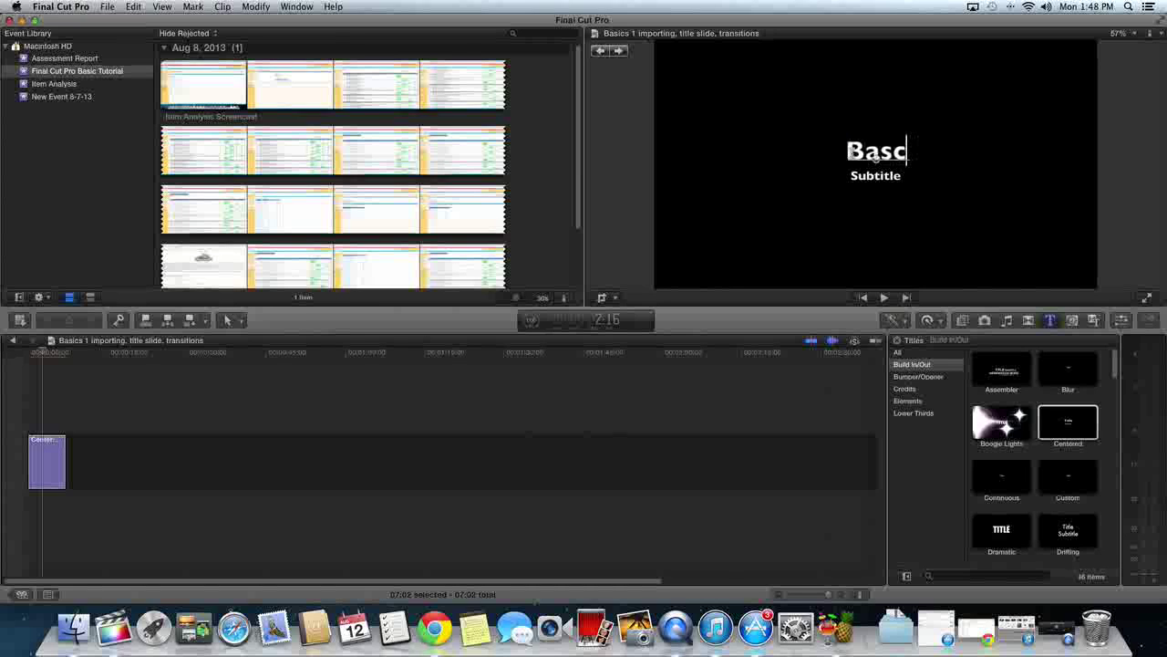
{"action": "key", "text": "BackSpace"}
{"action": "type", "text": "ic Tut"}
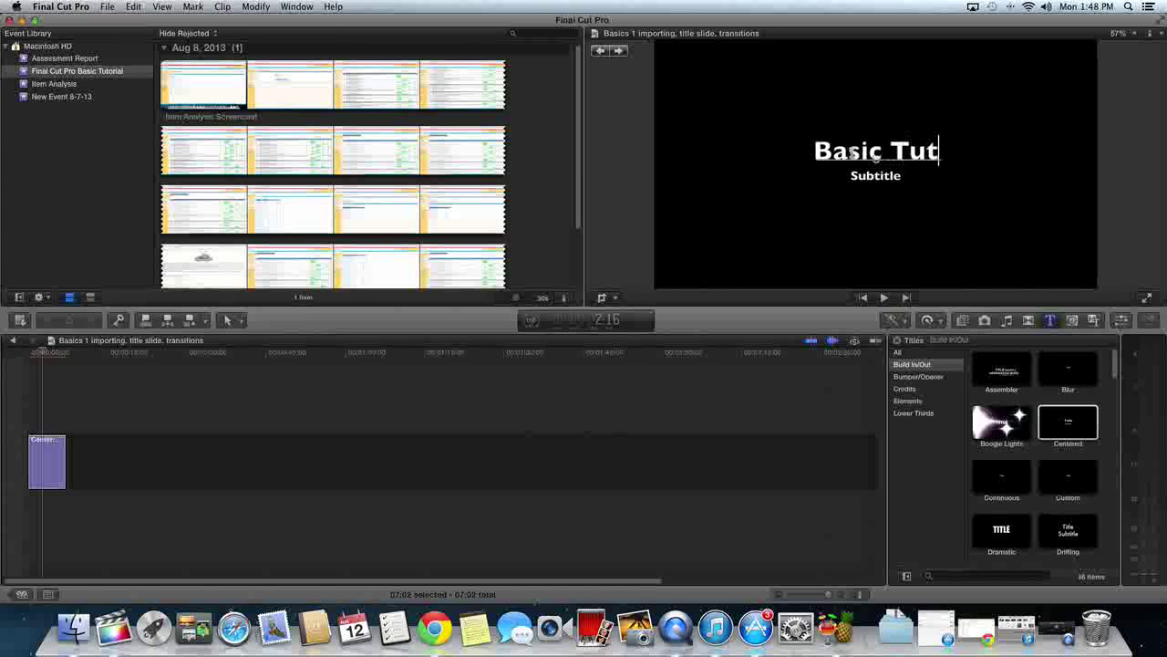
{"action": "type", "text": "orial I"}
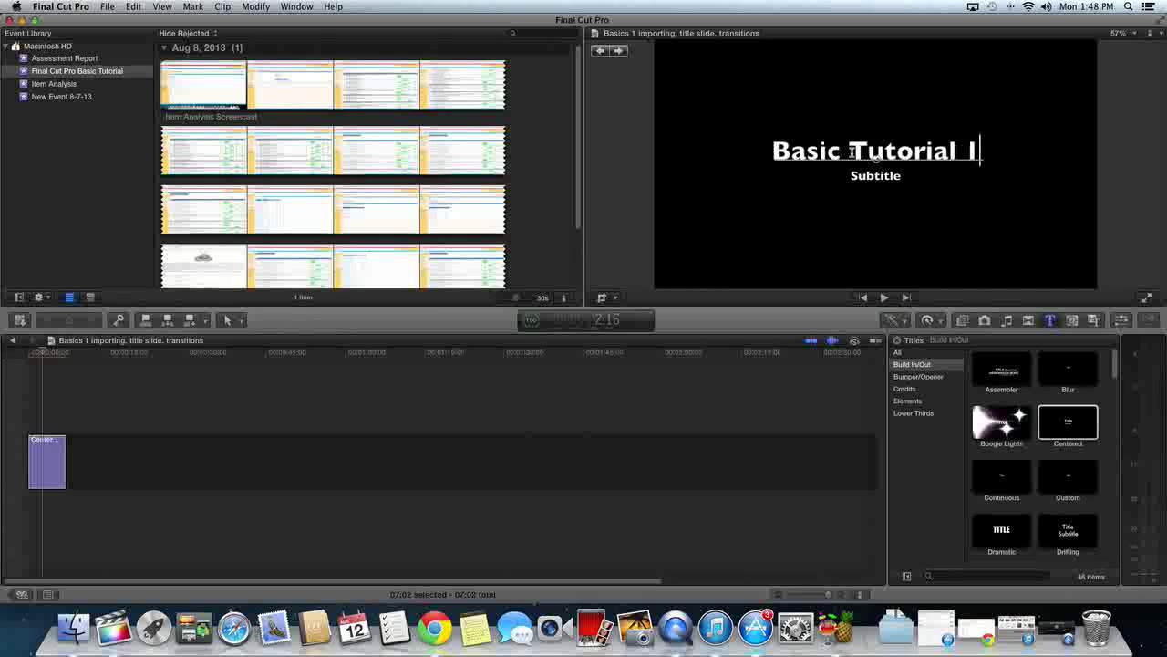
Replace the subtitle line with the text "Importing Media, Title/Closing Slide, Transitions".
{"action": "left_click", "coordinate": [882, 176]}
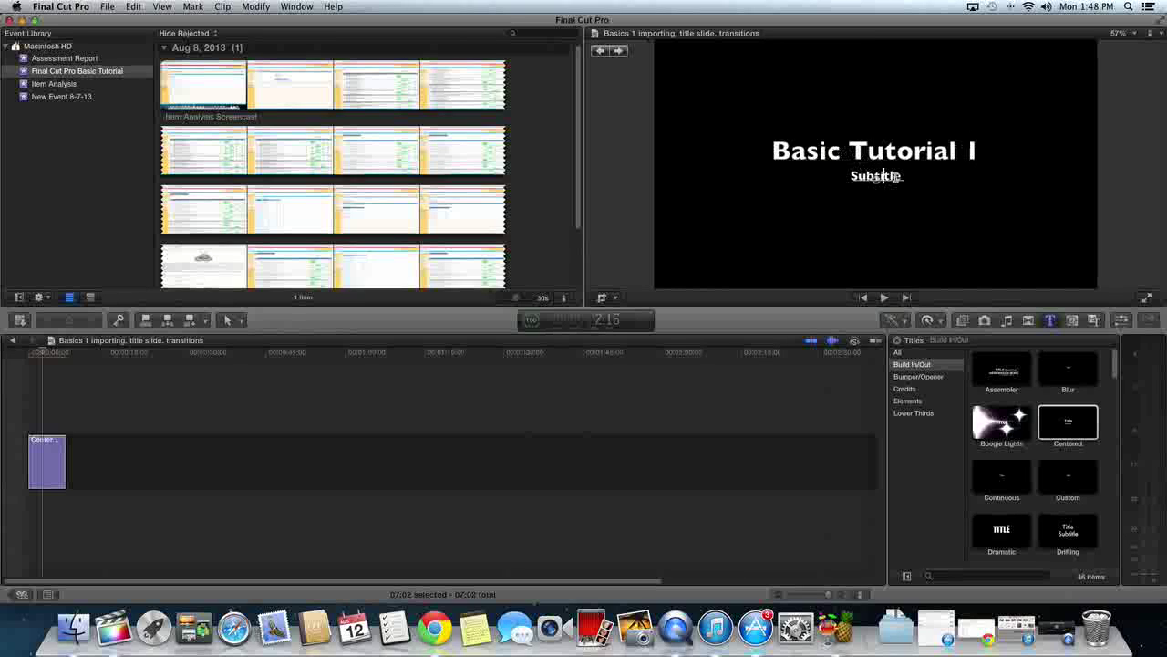
{"action": "left_click_drag", "start_coordinate": [874, 175], "coordinate": [853, 176]}
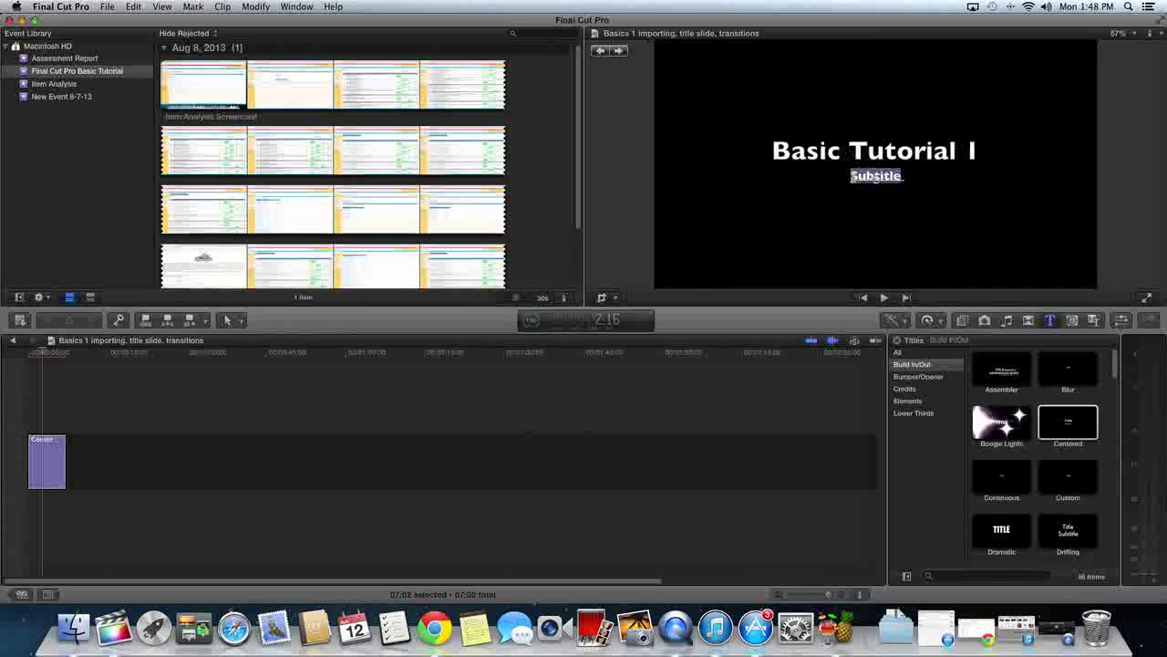
{"action": "key", "text": "BackSpace"}
{"action": "type", "text": "Impori"}
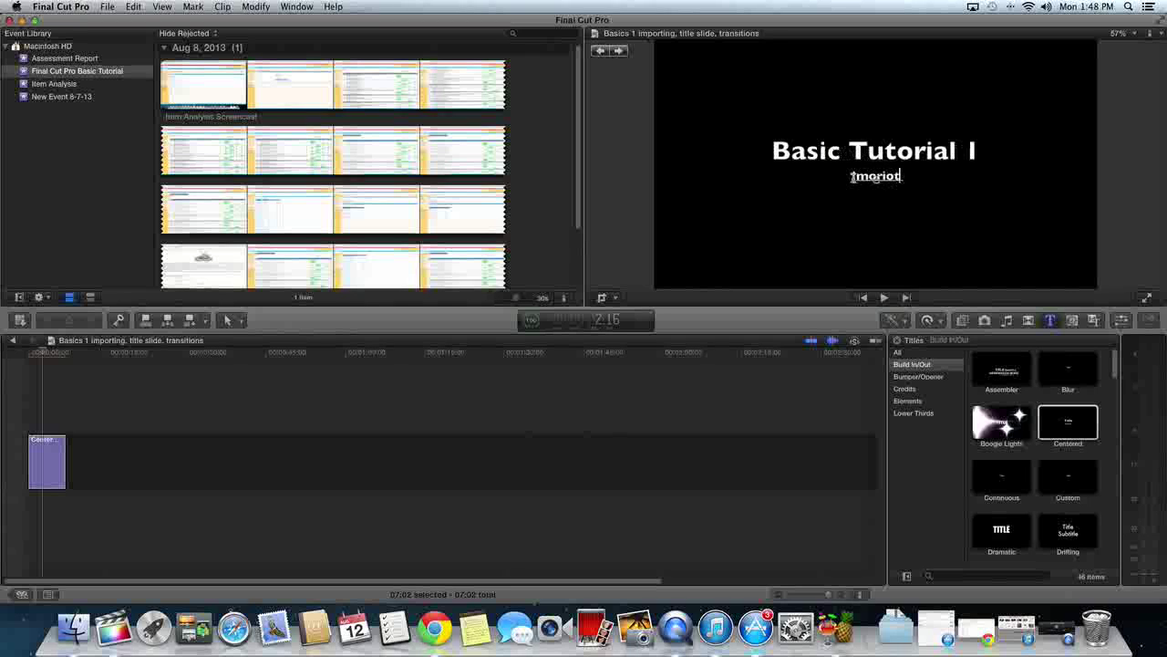
{"action": "key", "text": "BackSpace"}
{"action": "type", "text": "ting Media"}
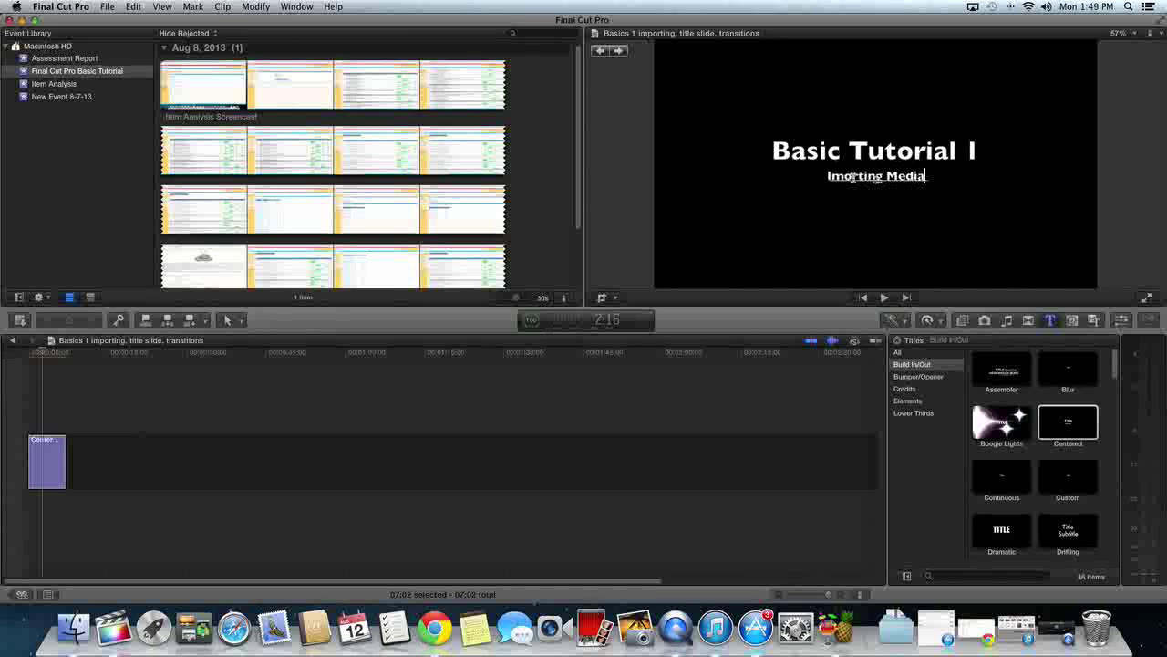
{"action": "key", "text": "BackSpace"}
{"action": "key", "text": "BackSpace"}
{"action": "key", "text": "BackSpace"}
{"action": "key", "text": "BackSpace"}
{"action": "key", "text": "BackSpace"}
{"action": "key", "text": "BackSpace"}
{"action": "key", "text": "BackSpace"}
{"action": "key", "text": "BackSpace"}
{"action": "key", "text": "BackSpace"}
{"action": "key", "text": "BackSpace"}
{"action": "key", "text": "BackSpace"}
{"action": "key", "text": "BackSpace"}
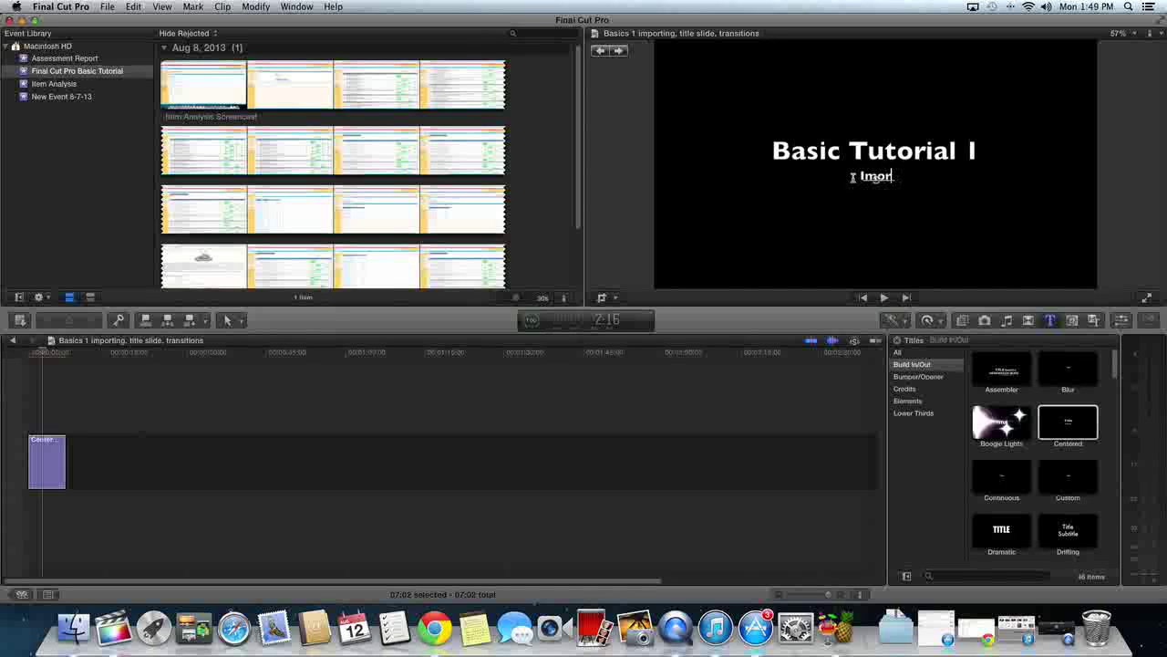
{"action": "type", "text": "porting Media, T"}
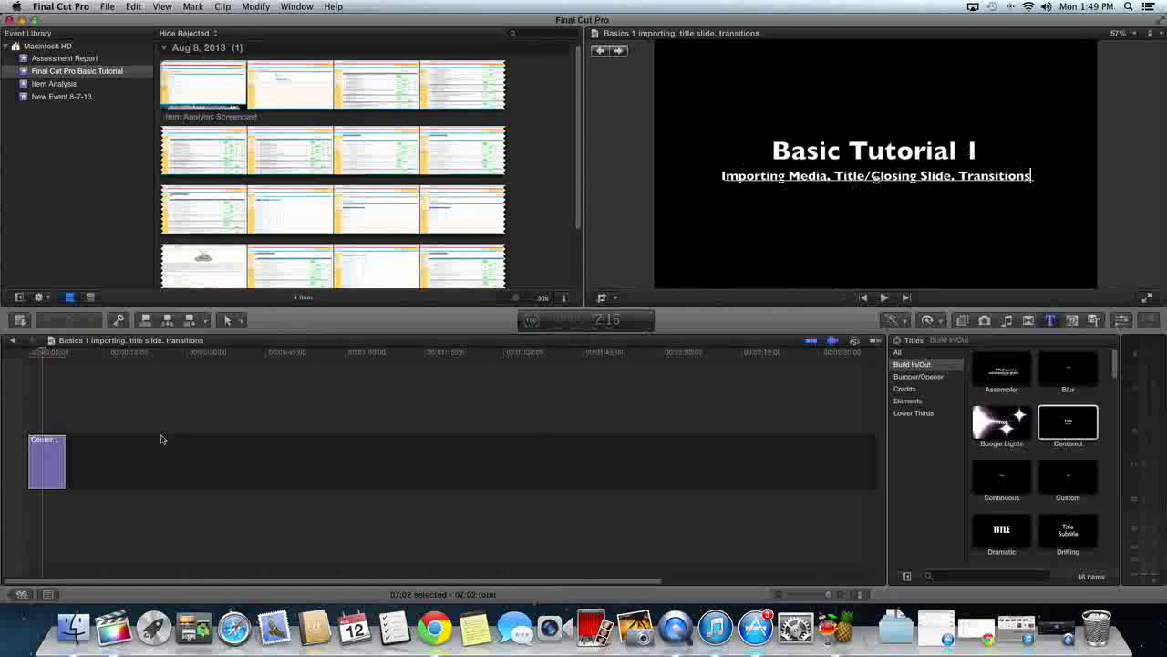
Open the inspector and examine the text settings of both title lines and the available preset text styles.
{"action": "left_click", "coordinate": [1123, 321]}
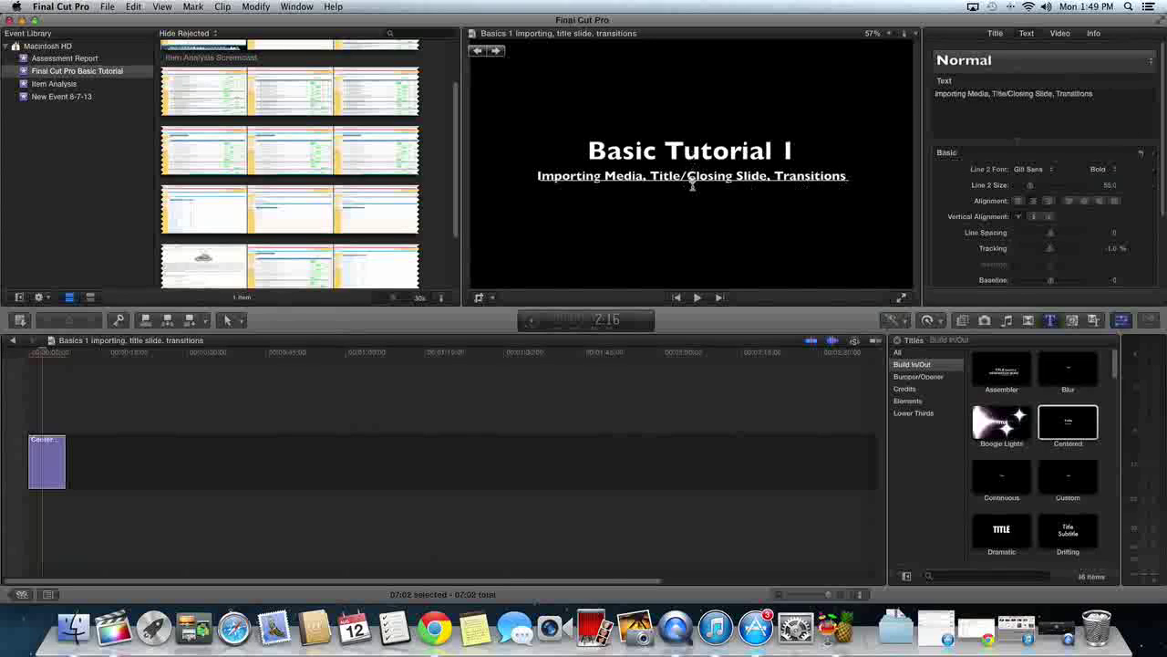
{"action": "left_click", "coordinate": [695, 153]}
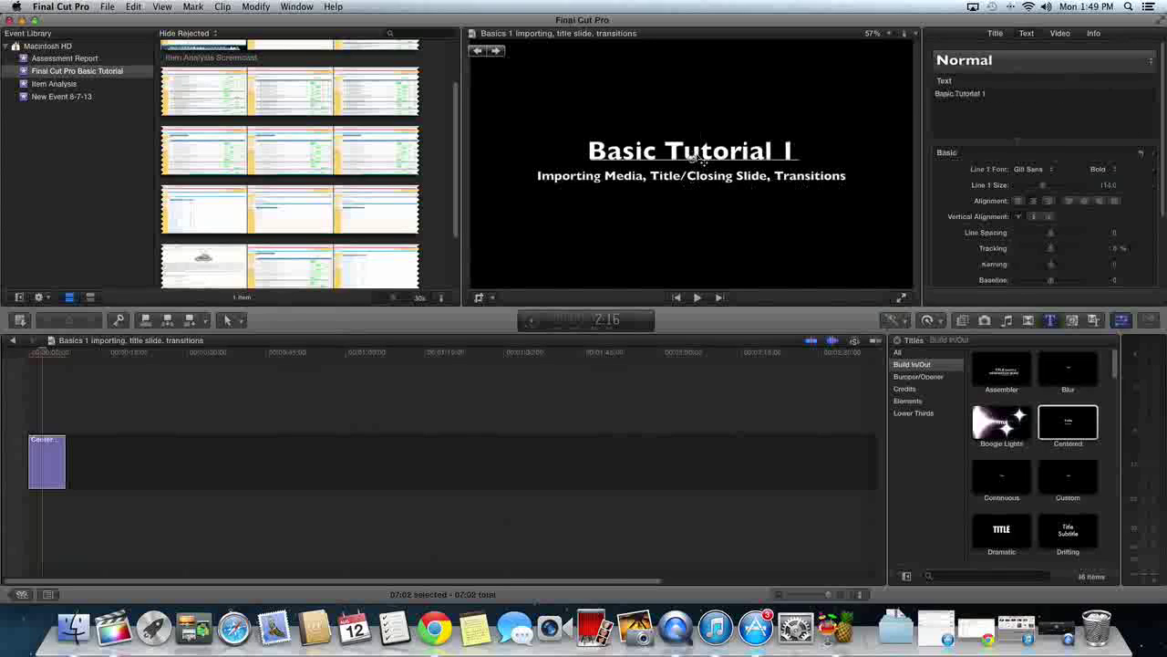
{"action": "left_click", "coordinate": [689, 177]}
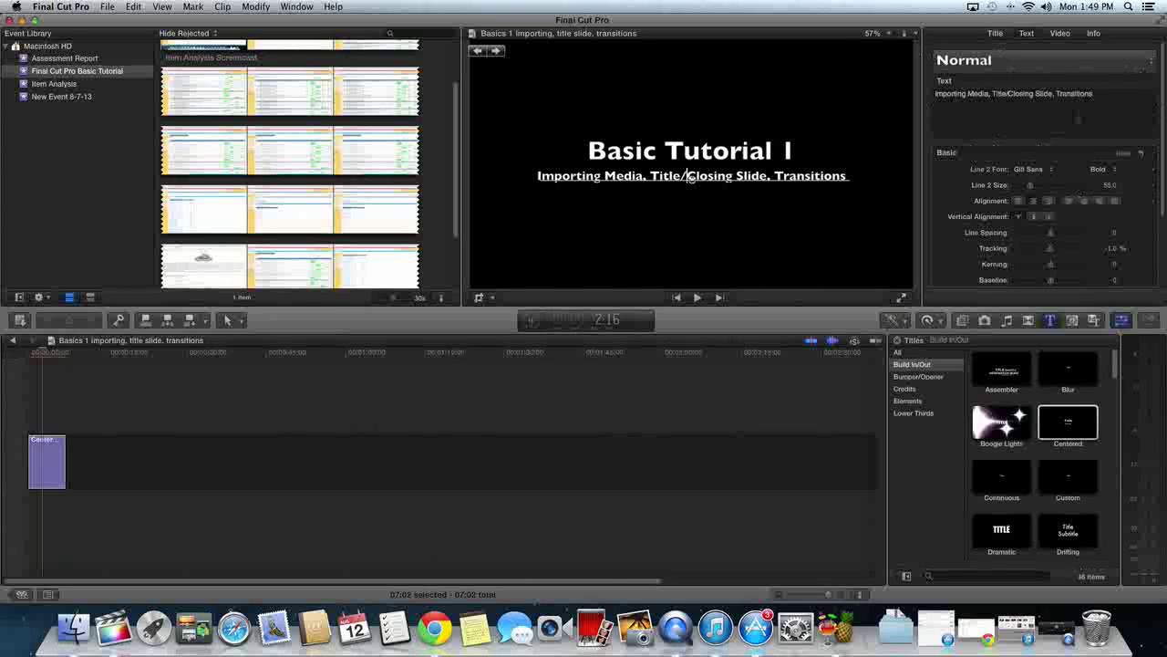
{"action": "left_click", "coordinate": [1151, 64]}
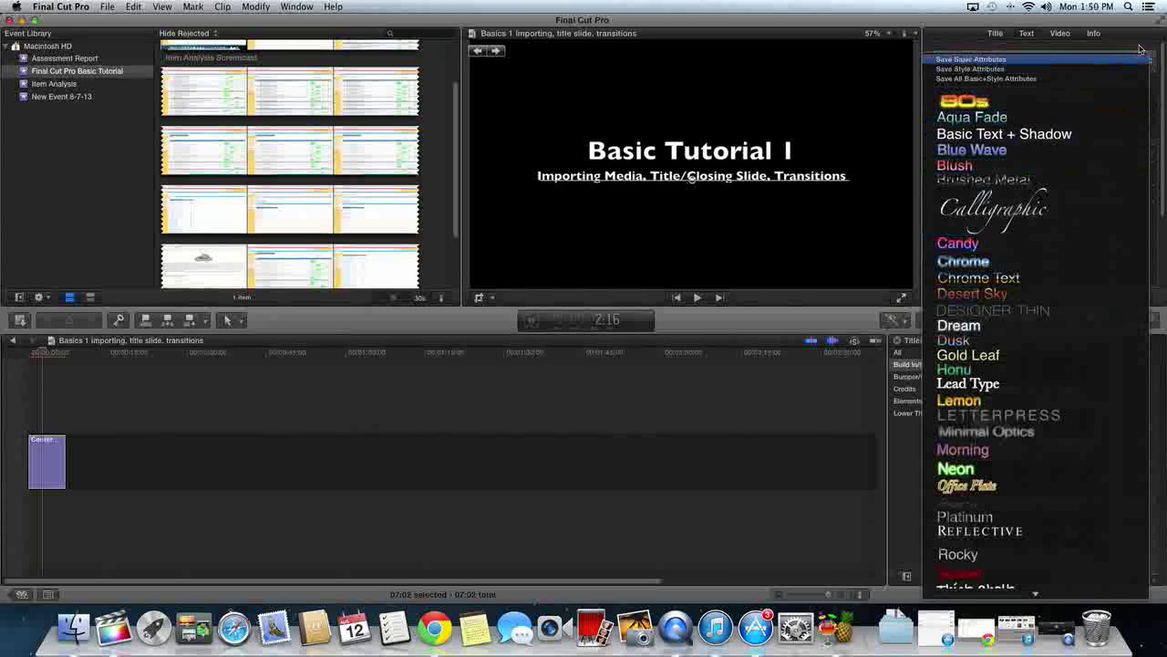
{"action": "left_click", "coordinate": [1153, 47]}
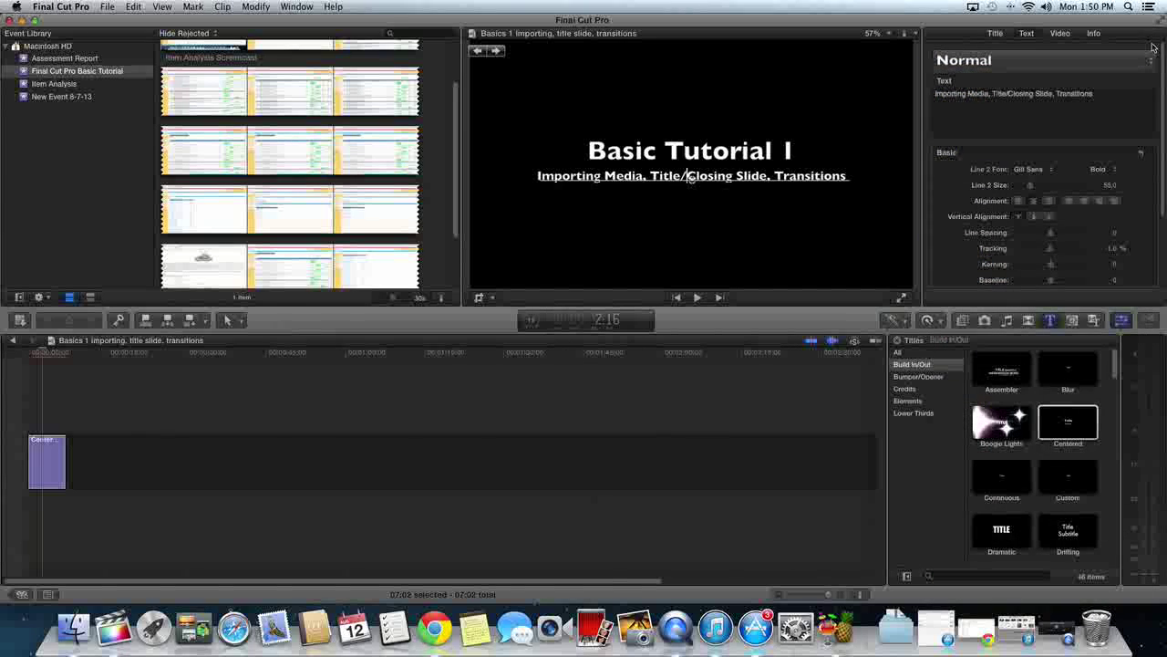
Set the Line 1 font of the title to Handwriting - Dakota and its color to red-orange.
{"action": "left_click", "coordinate": [995, 34]}
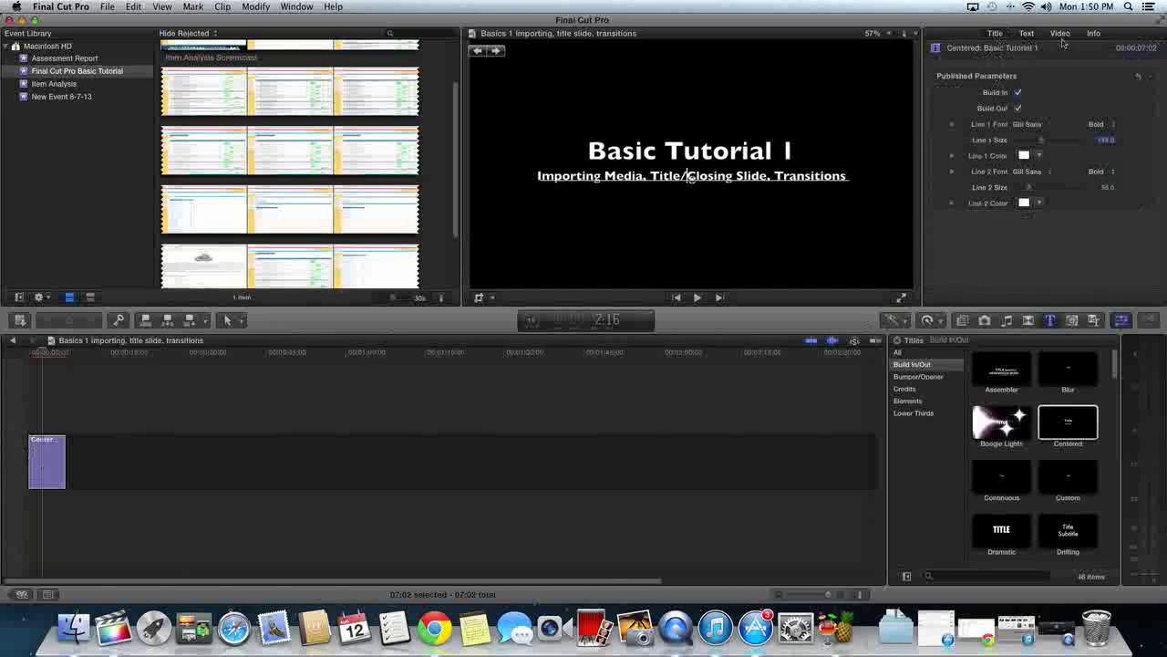
{"action": "left_click", "coordinate": [1017, 106]}
{"action": "left_click", "coordinate": [1030, 124]}
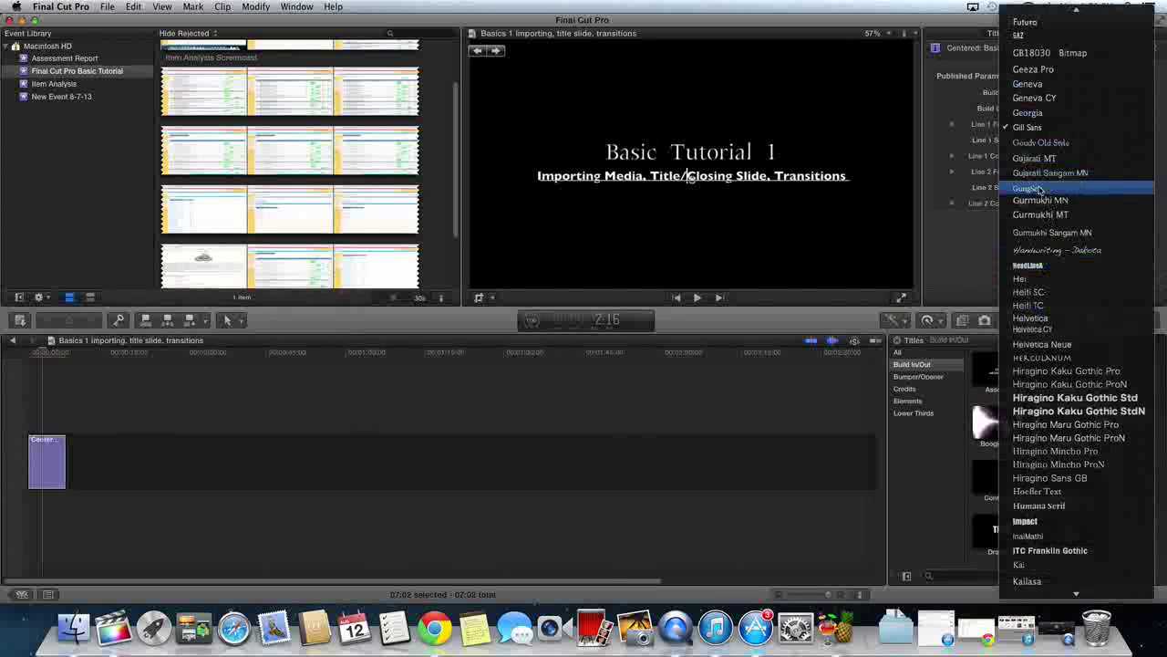
{"action": "left_click", "coordinate": [1056, 249]}
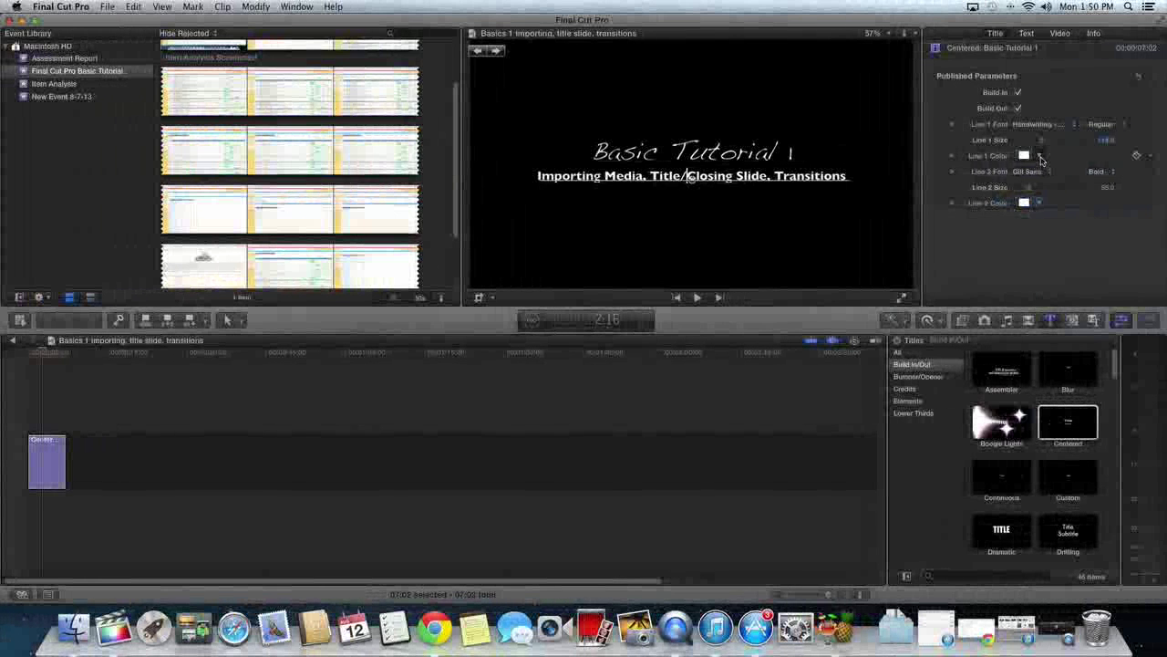
{"action": "left_click", "coordinate": [1042, 158]}
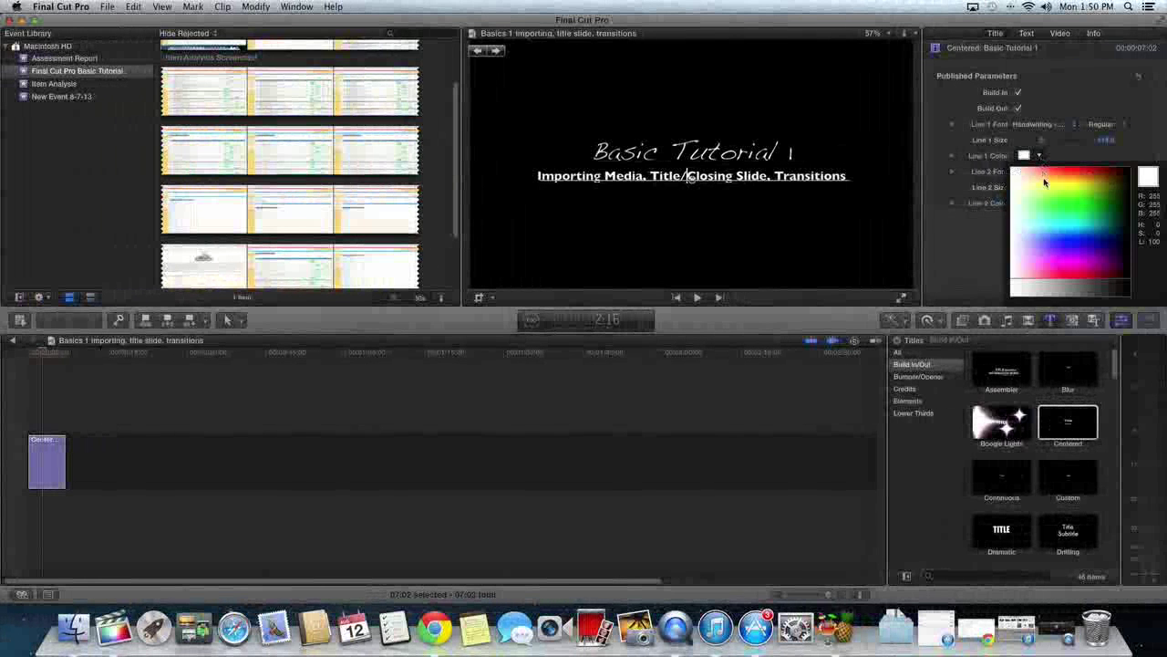
{"action": "left_click_drag", "start_coordinate": [1054, 186], "coordinate": [1076, 241]}
{"action": "left_click_drag", "start_coordinate": [1089, 257], "coordinate": [1075, 172]}
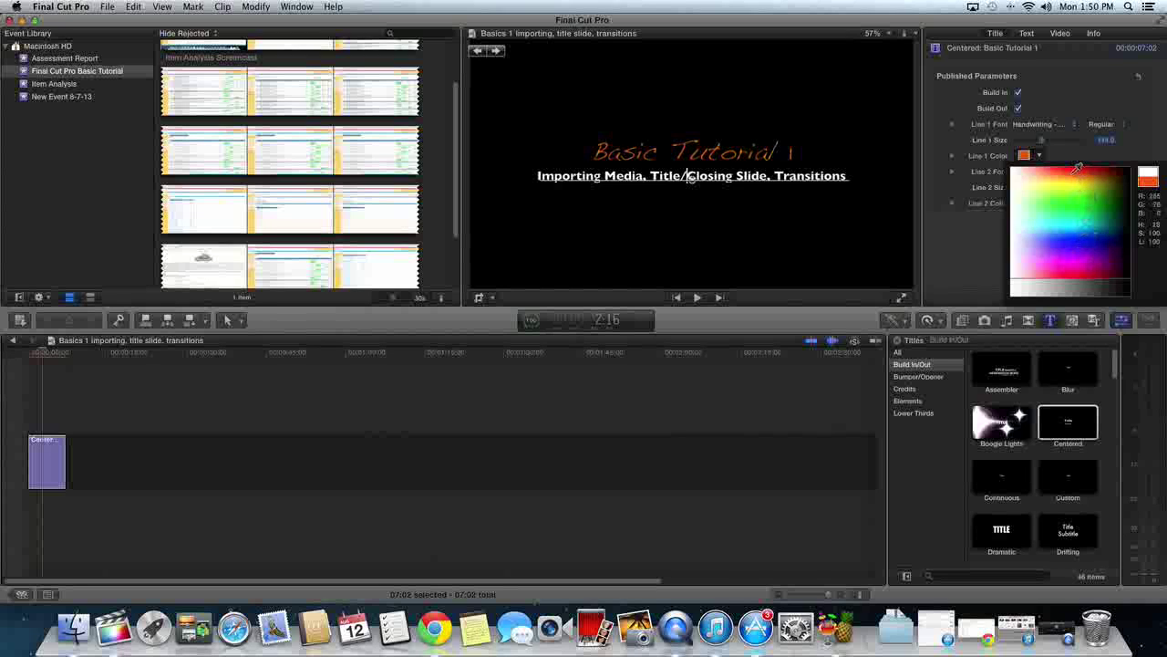
{"action": "left_click", "coordinate": [1071, 176]}
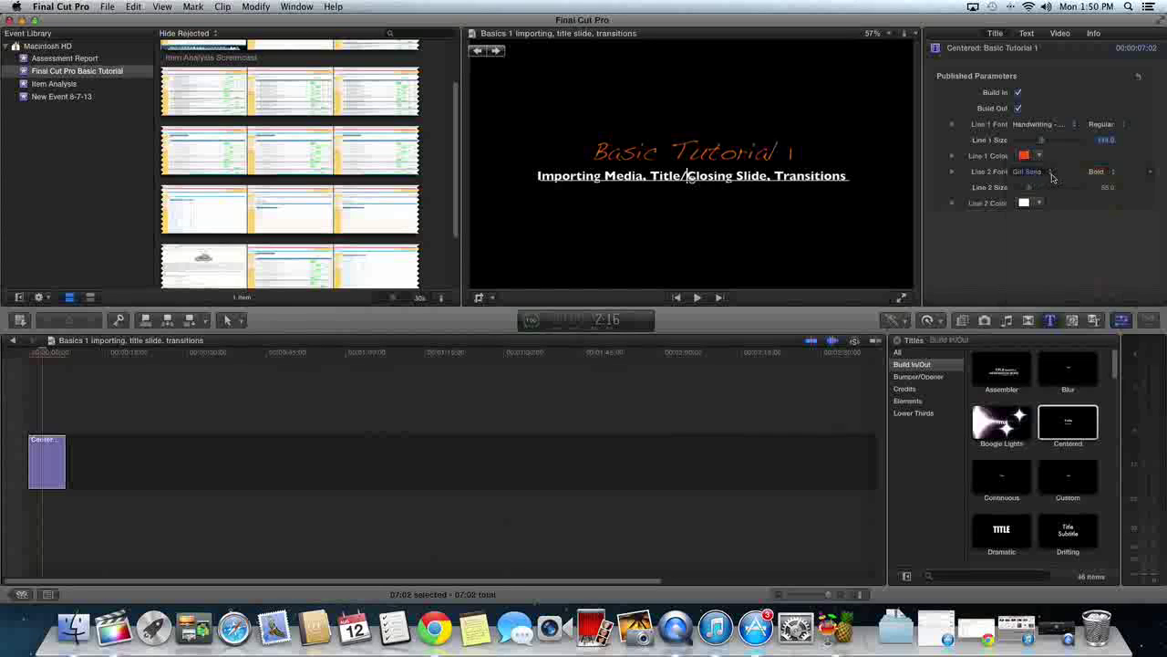
Set the Line 2 font of the title to Gurmukhi Sangam MN and its color to light blue.
{"action": "left_click", "coordinate": [1051, 173]}
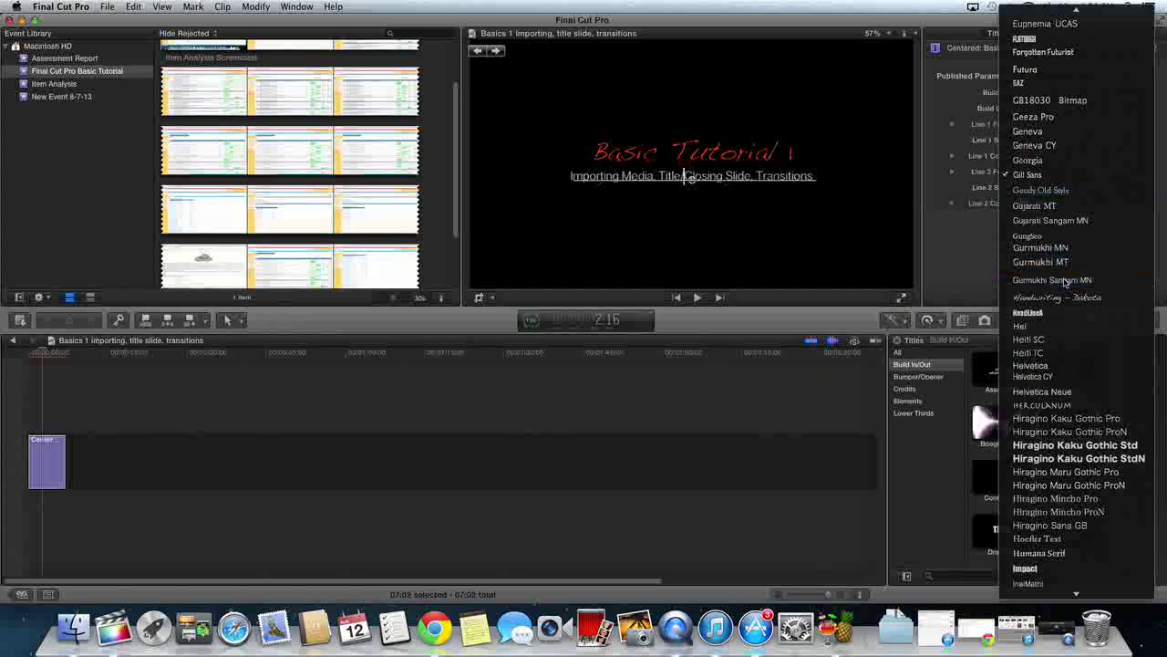
{"action": "left_click", "coordinate": [1065, 281]}
{"action": "left_click", "coordinate": [1041, 203]}
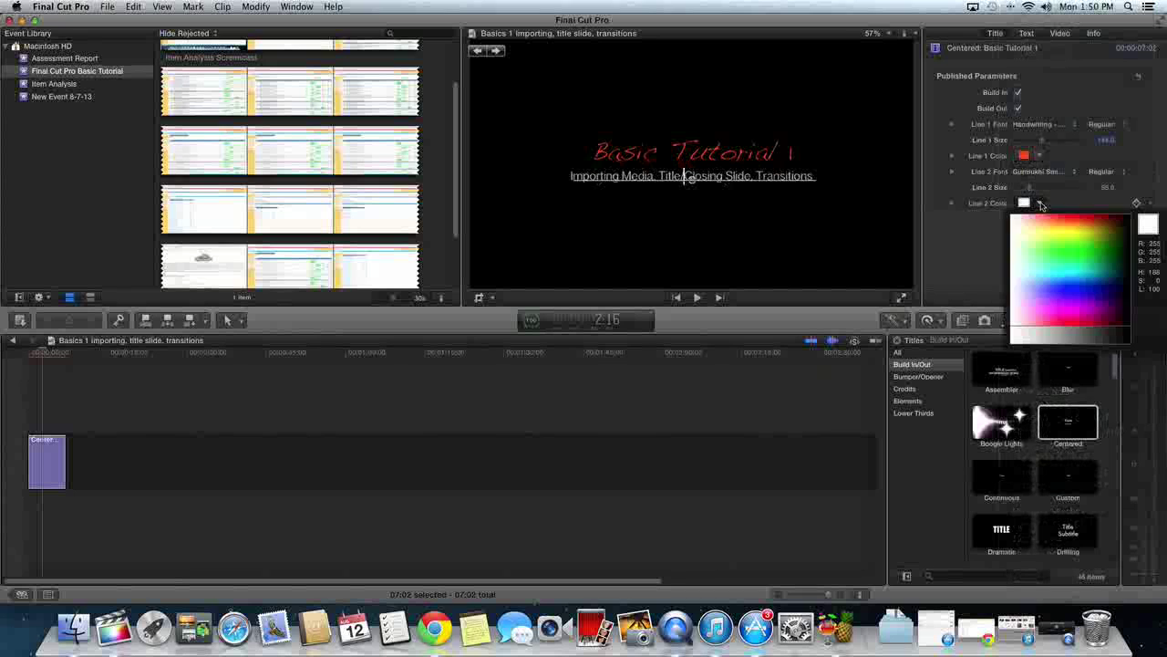
{"action": "left_click", "coordinate": [1112, 245]}
{"action": "left_click", "coordinate": [1098, 244]}
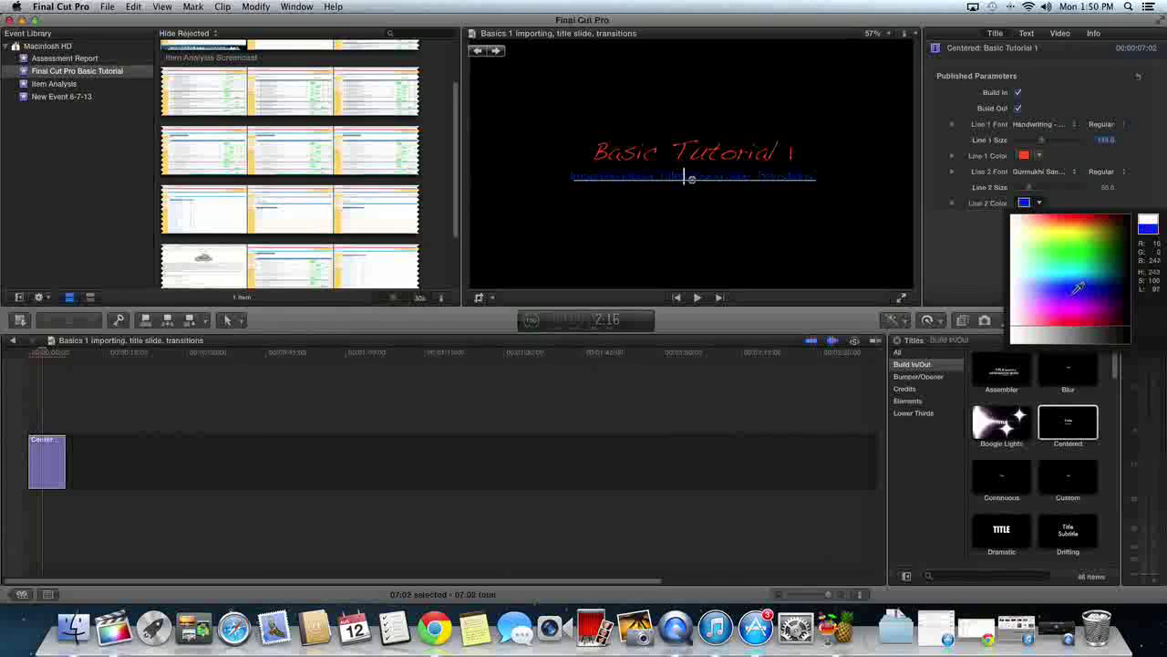
{"action": "left_click", "coordinate": [1058, 275]}
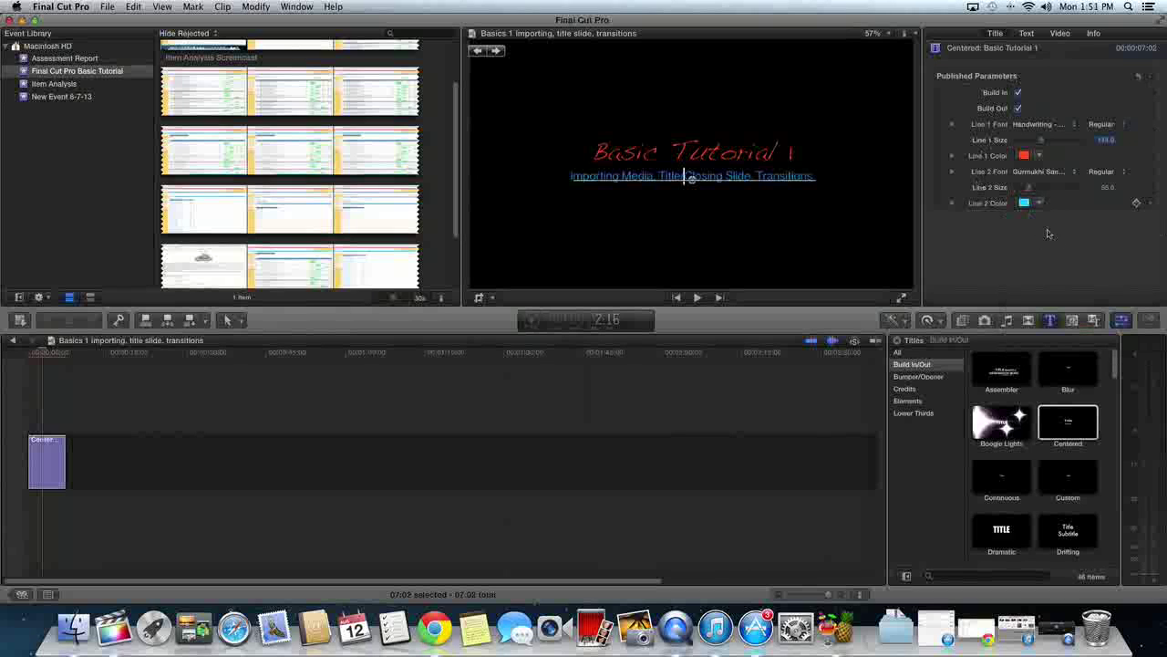
{"action": "left_click", "coordinate": [1027, 34]}
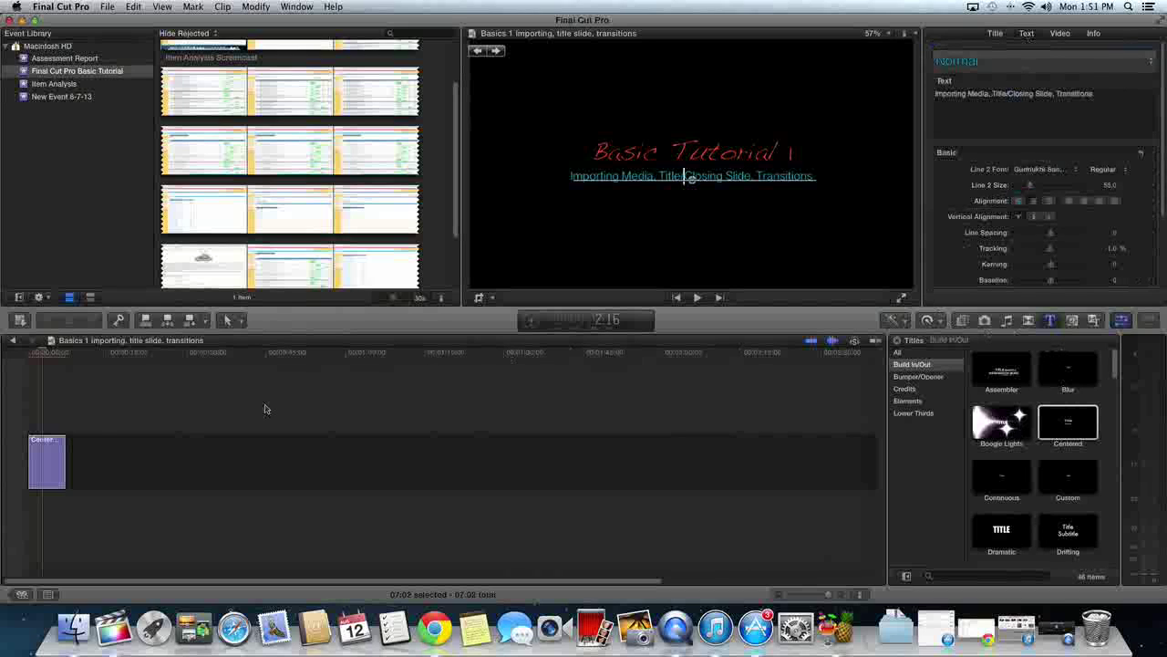
Browse the Build In/Out titles and try placing the Feature title in the timeline, and undo it.
{"action": "left_click", "coordinate": [1050, 321]}
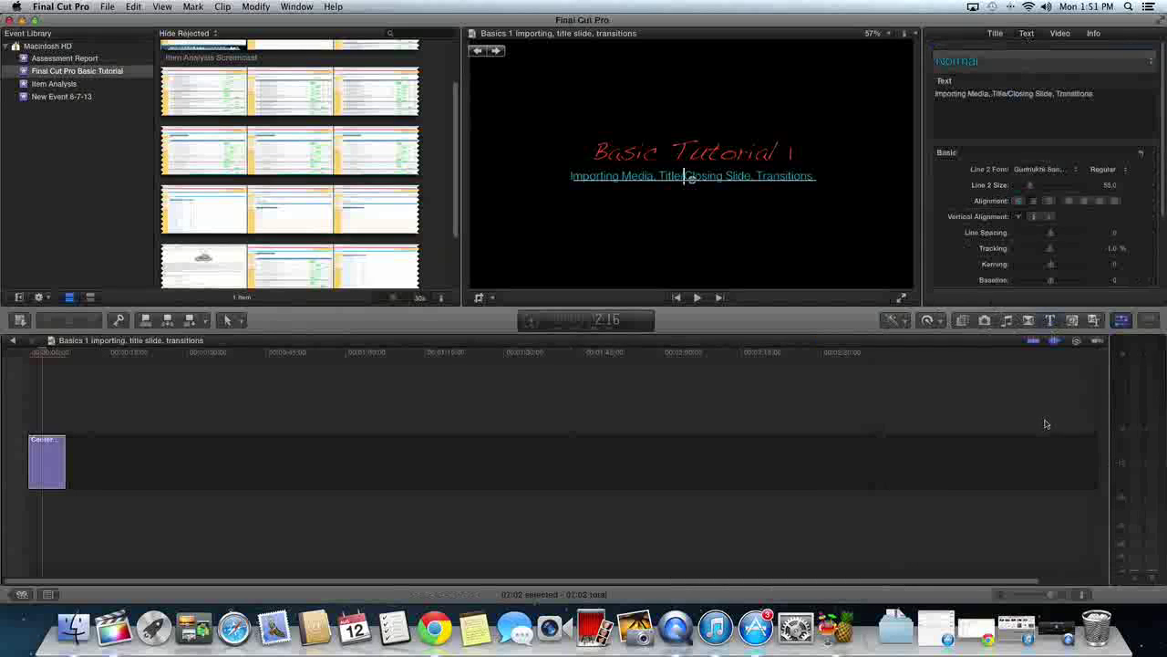
{"action": "left_click", "coordinate": [1050, 321]}
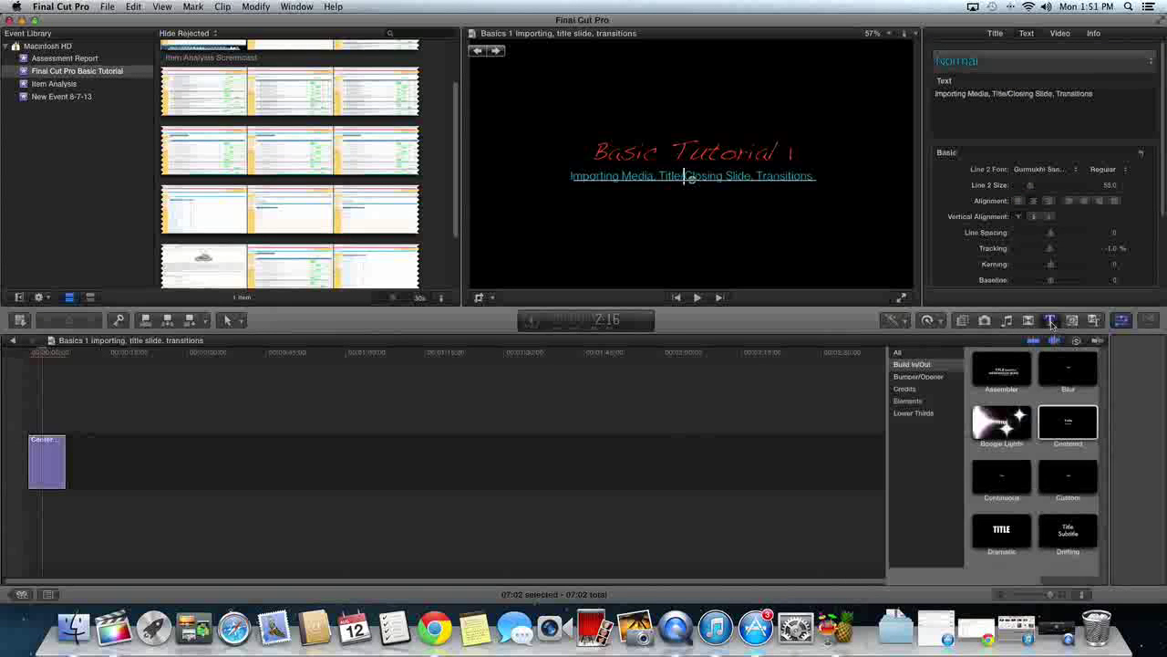
{"action": "scroll", "coordinate": [1067, 456], "scroll_direction": "down", "scroll_amount": 5}
{"action": "left_click", "coordinate": [1071, 471]}
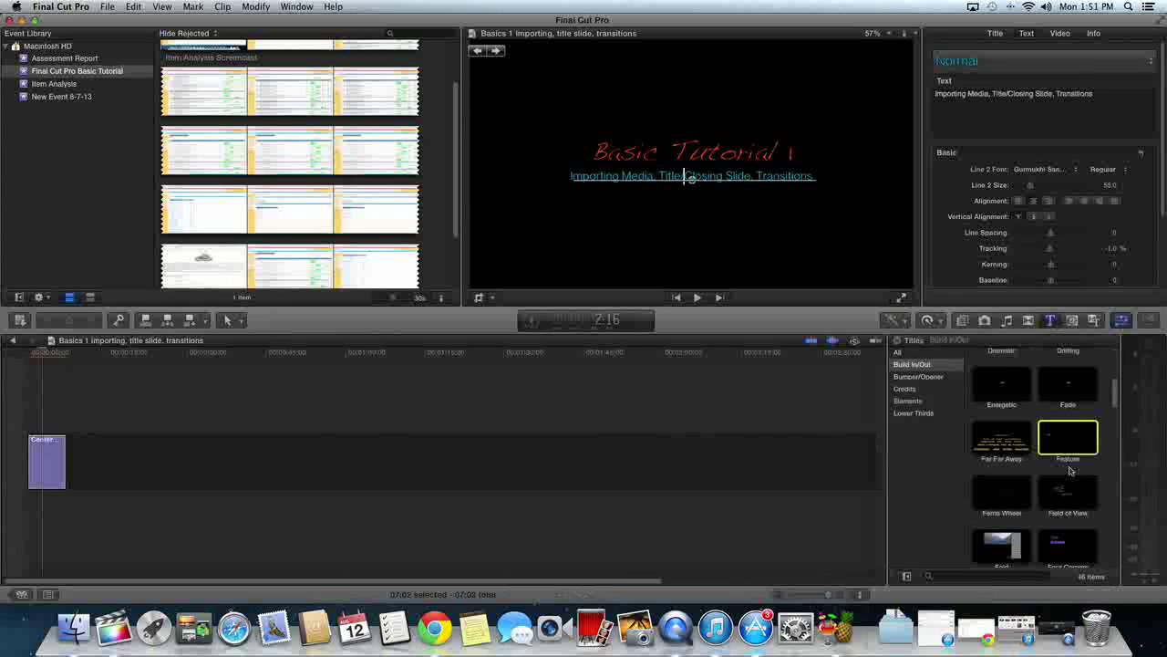
{"action": "left_click_drag", "start_coordinate": [1067, 449], "coordinate": [750, 430]}
{"action": "key", "text": "super+z"}
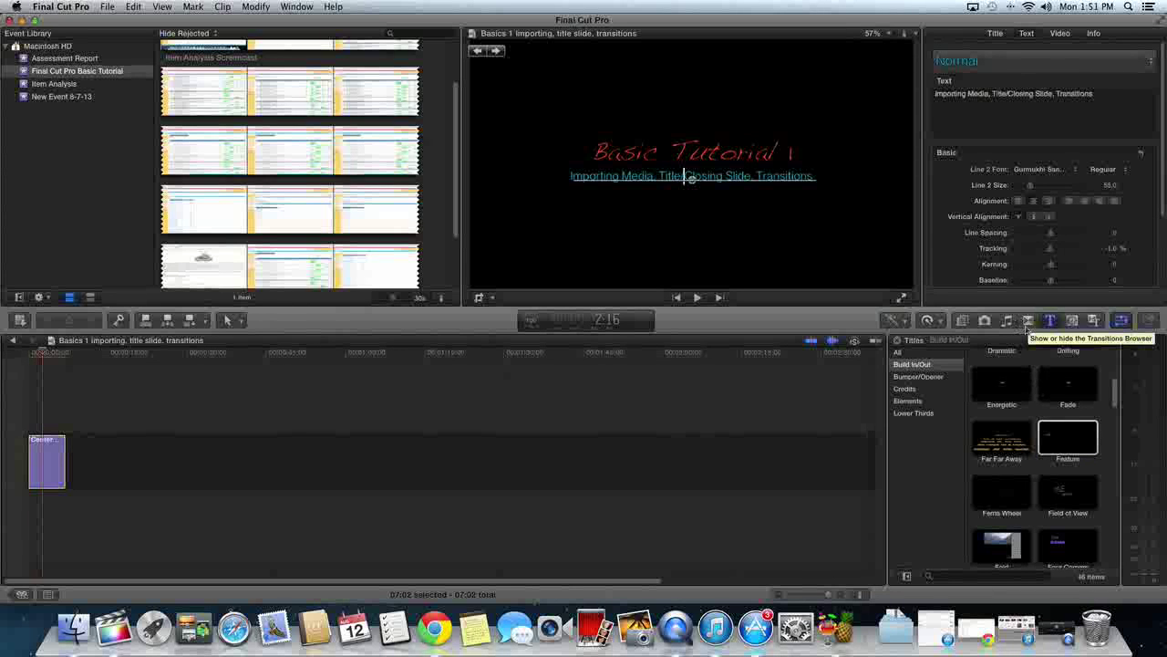
Add the Curtains transition from the Objects category to the end of the title clip.
{"action": "left_click", "coordinate": [1030, 325]}
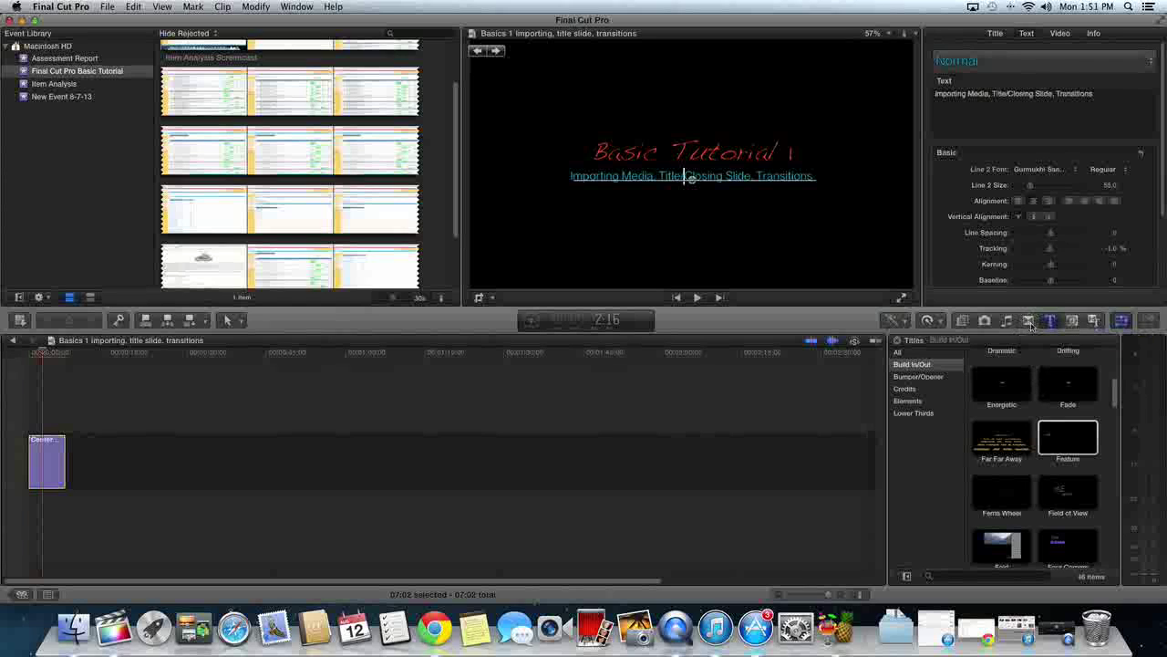
{"action": "left_click", "coordinate": [1029, 323]}
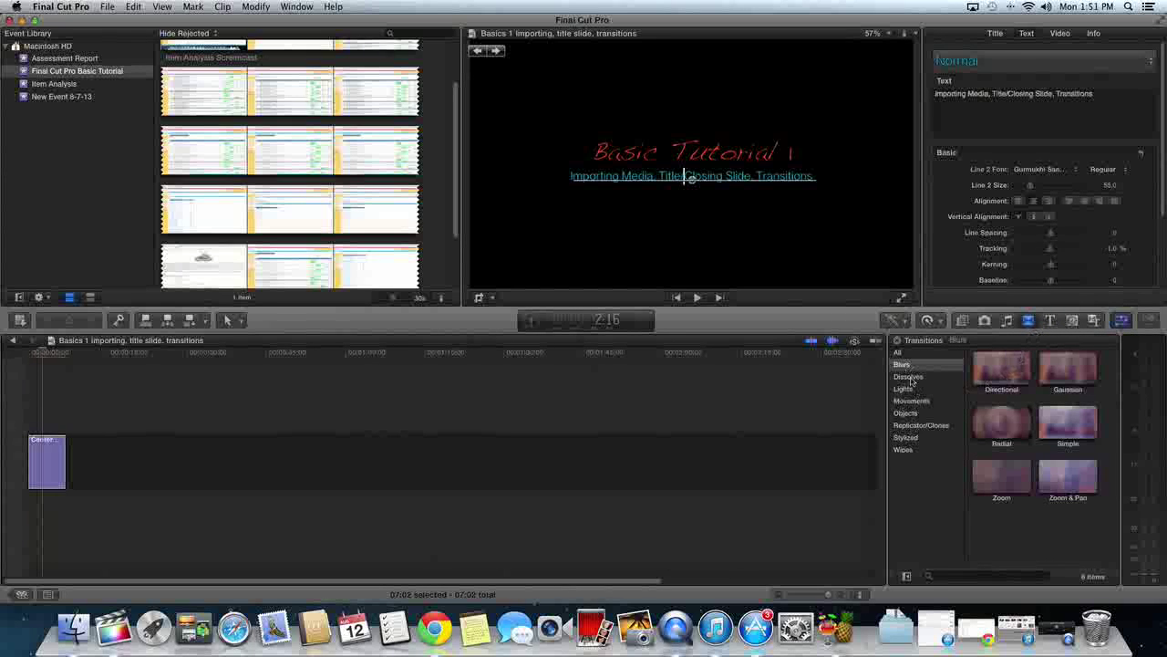
{"action": "left_click", "coordinate": [910, 378]}
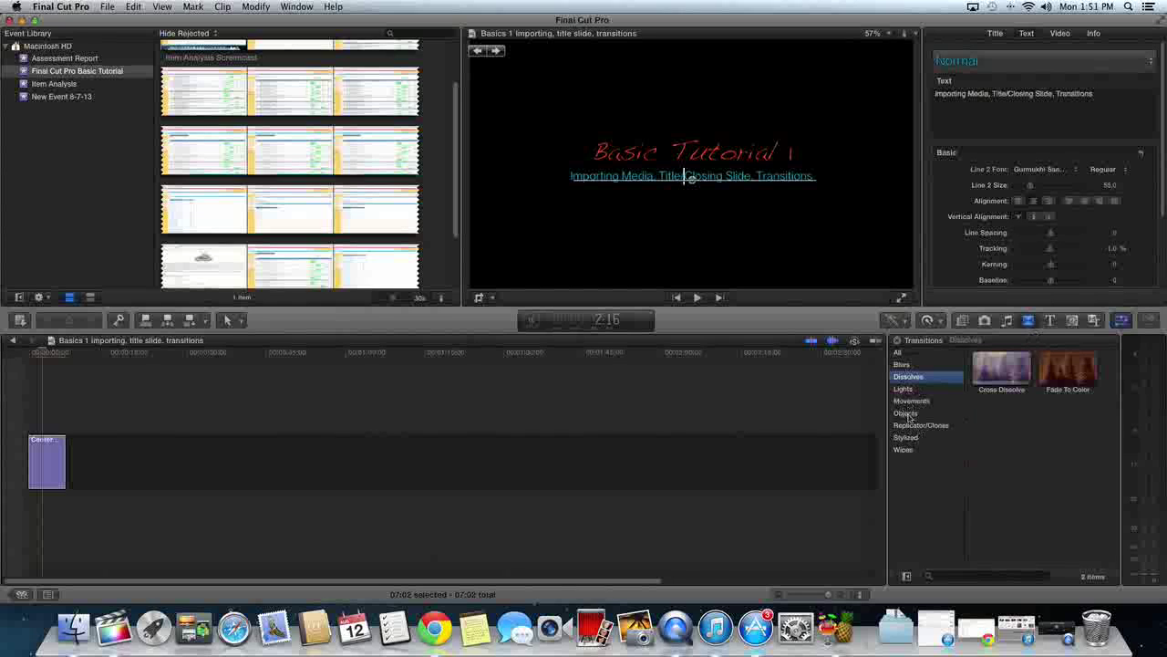
{"action": "left_click", "coordinate": [910, 417]}
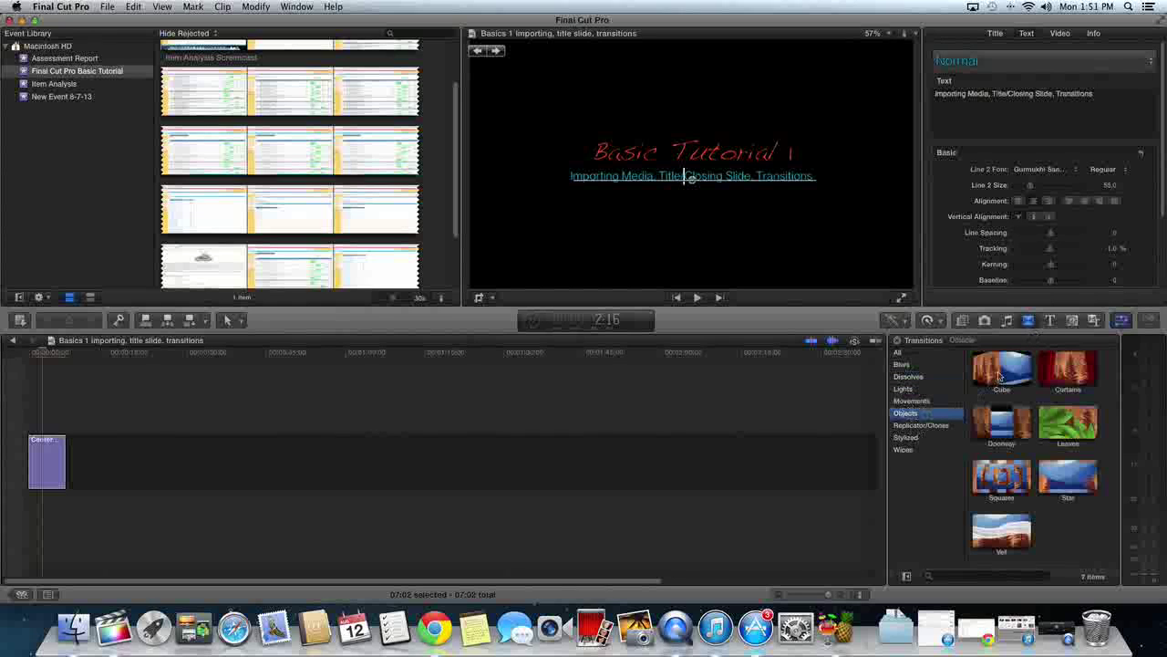
{"action": "left_click", "coordinate": [1068, 370]}
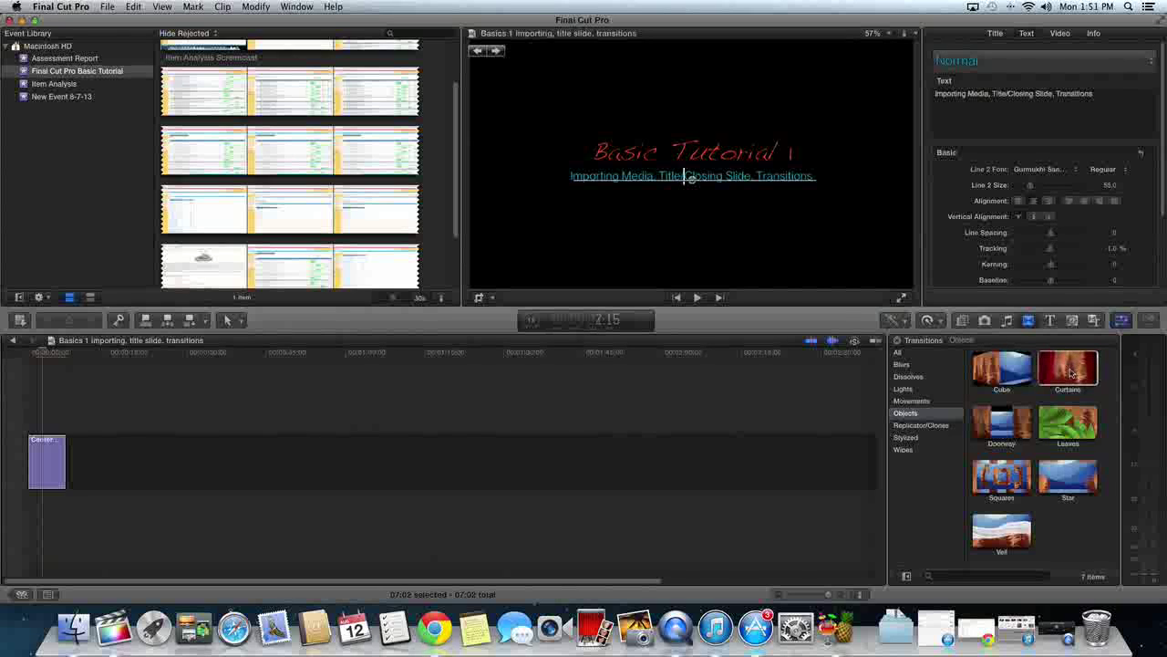
{"action": "left_click_drag", "start_coordinate": [634, 443], "coordinate": [379, 443]}
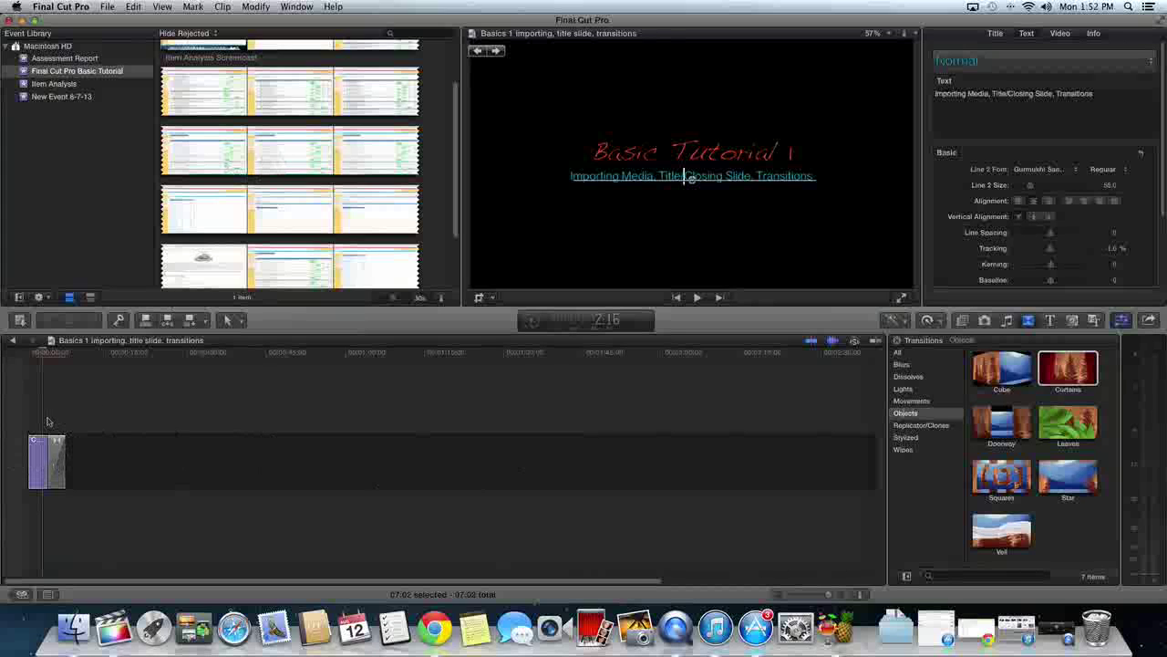
Append the whole Item Analysis Screencast clip to the timeline after the title slide and its transition.
{"action": "left_click", "coordinate": [279, 157]}
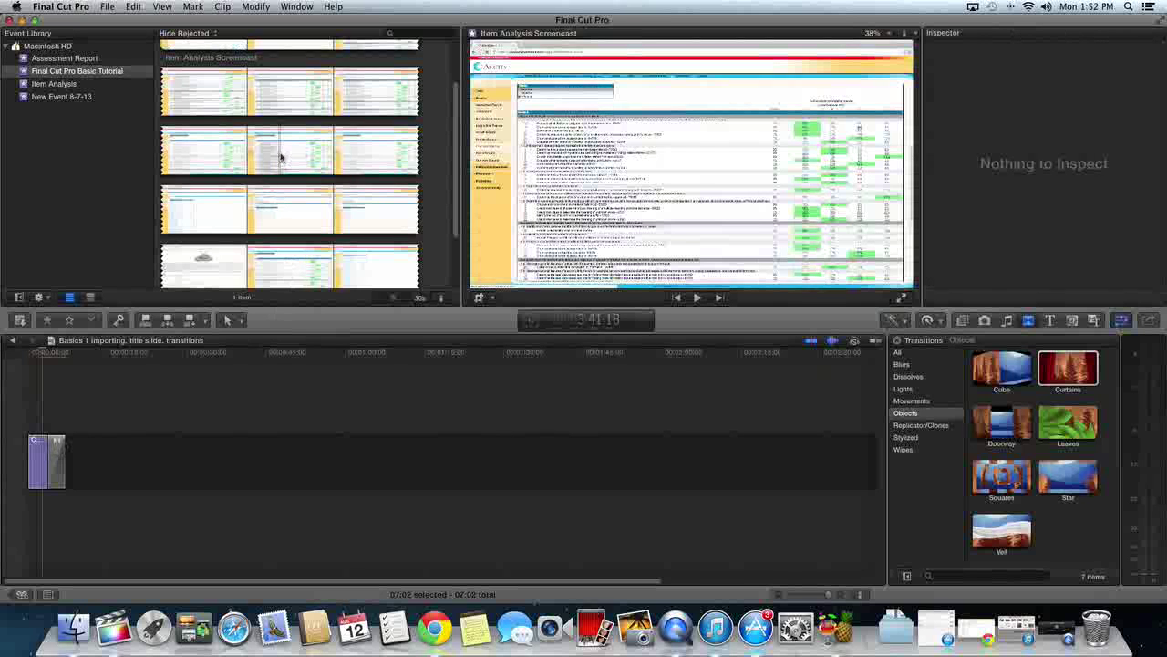
{"action": "left_click", "coordinate": [284, 94]}
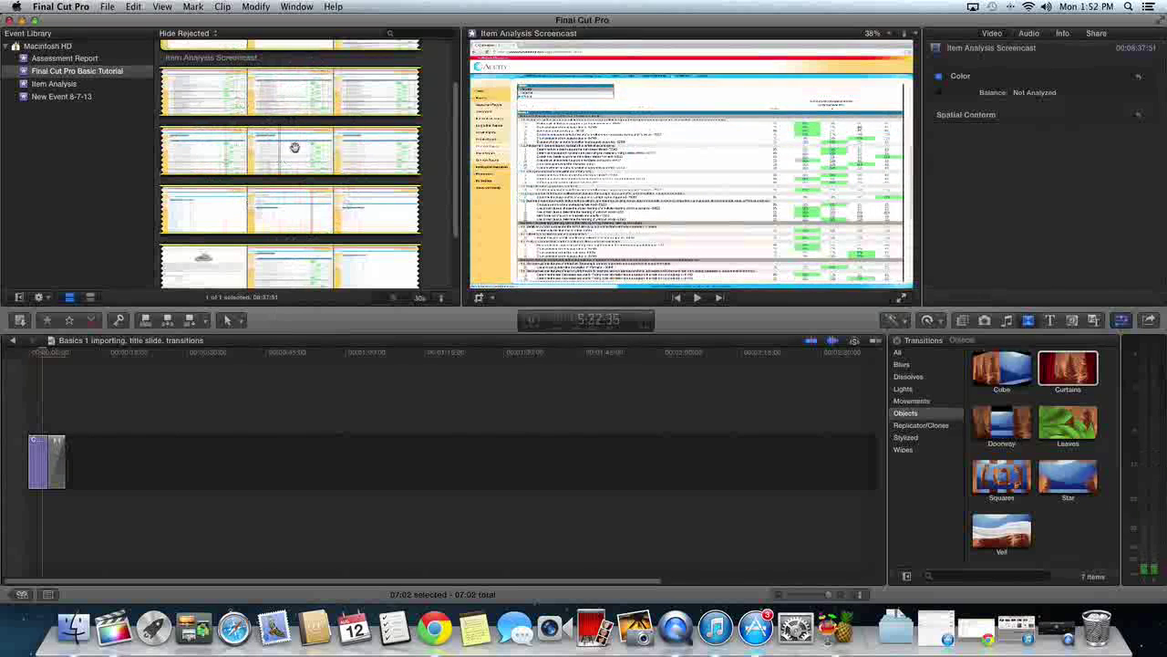
{"action": "left_click_drag", "start_coordinate": [276, 95], "coordinate": [212, 459]}
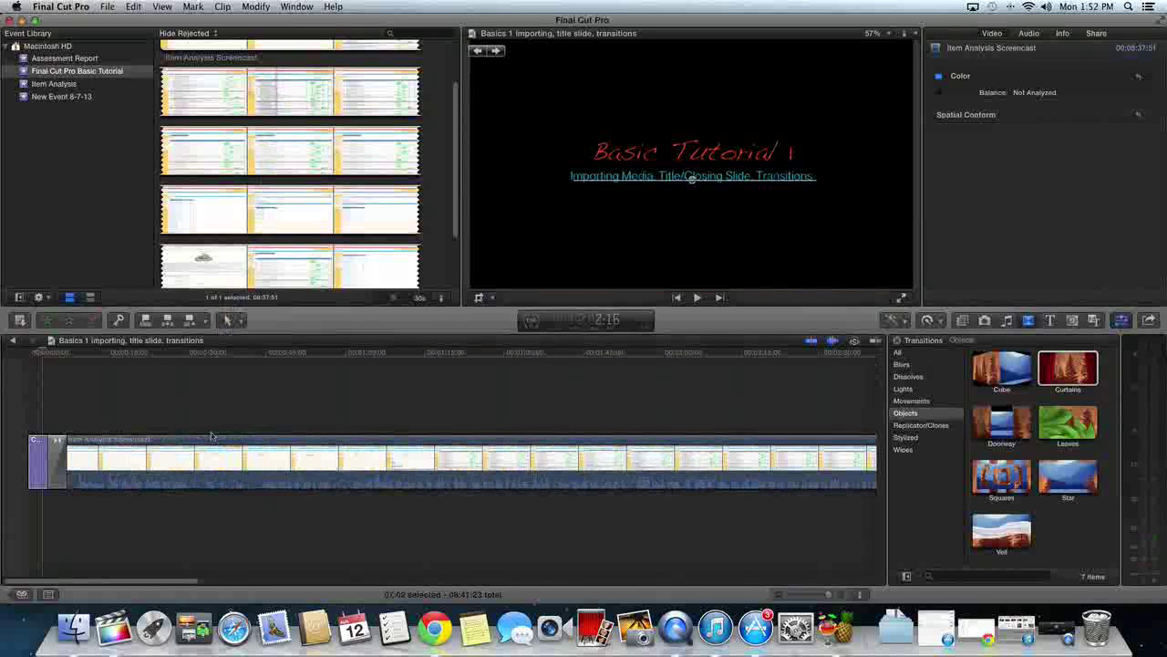
Play the project from its beginning to preview the Curtains transition from the title slide into the screencast.
{"action": "left_click", "coordinate": [57, 456]}
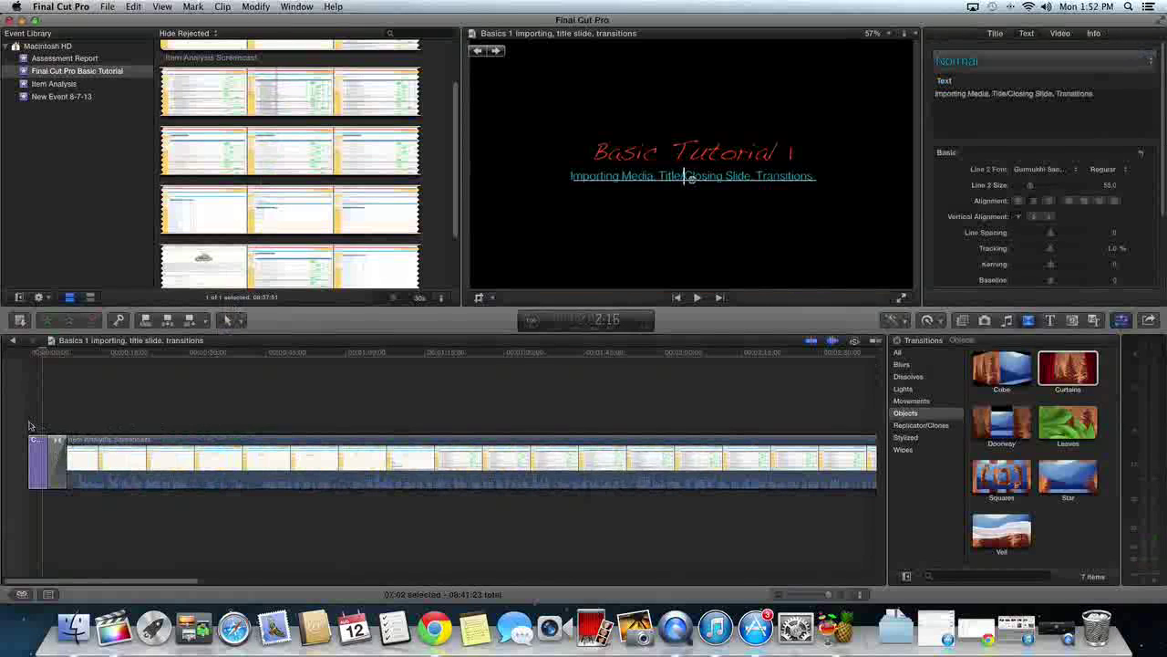
{"action": "left_click", "coordinate": [30, 426]}
{"action": "left_click", "coordinate": [30, 422]}
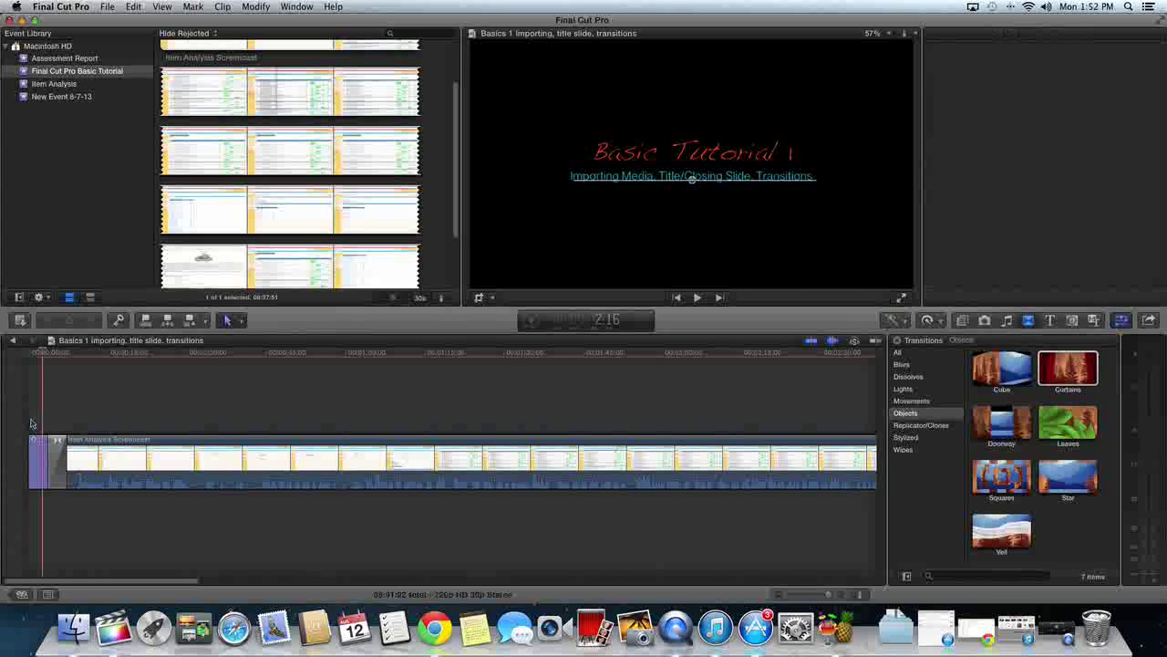
{"action": "left_click", "coordinate": [28, 419]}
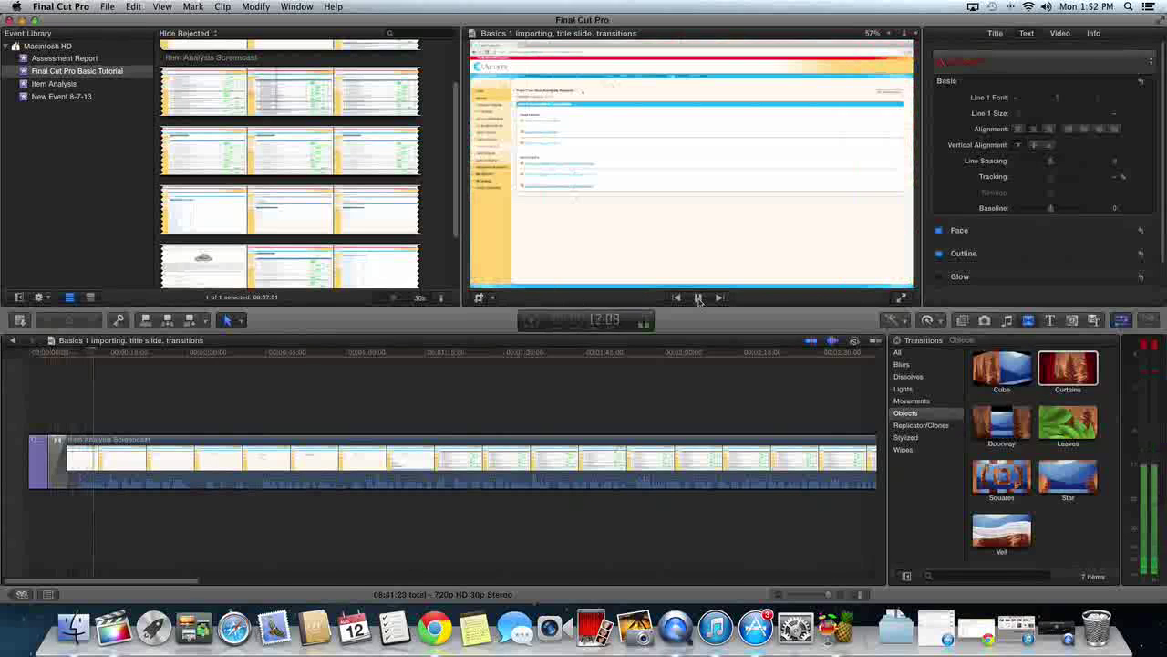
{"action": "left_click", "coordinate": [699, 298]}
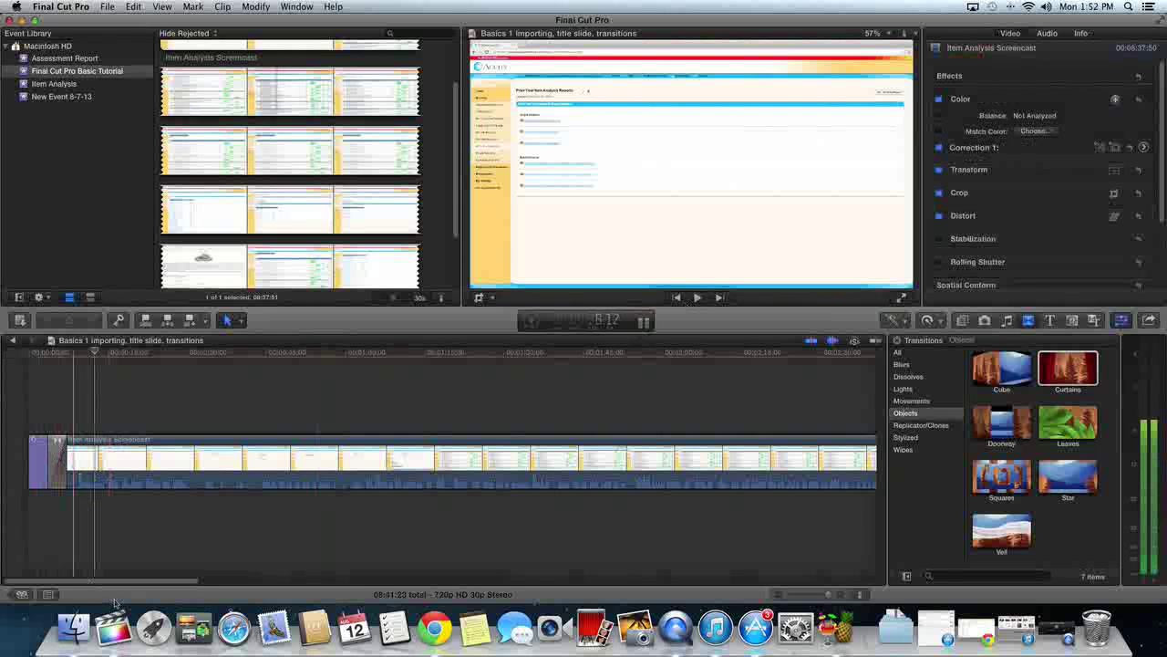
Add the Curtains transition to the end of the screencast clip and place a Centered title after it.
{"action": "left_click_drag", "start_coordinate": [118, 585], "coordinate": [601, 553]}
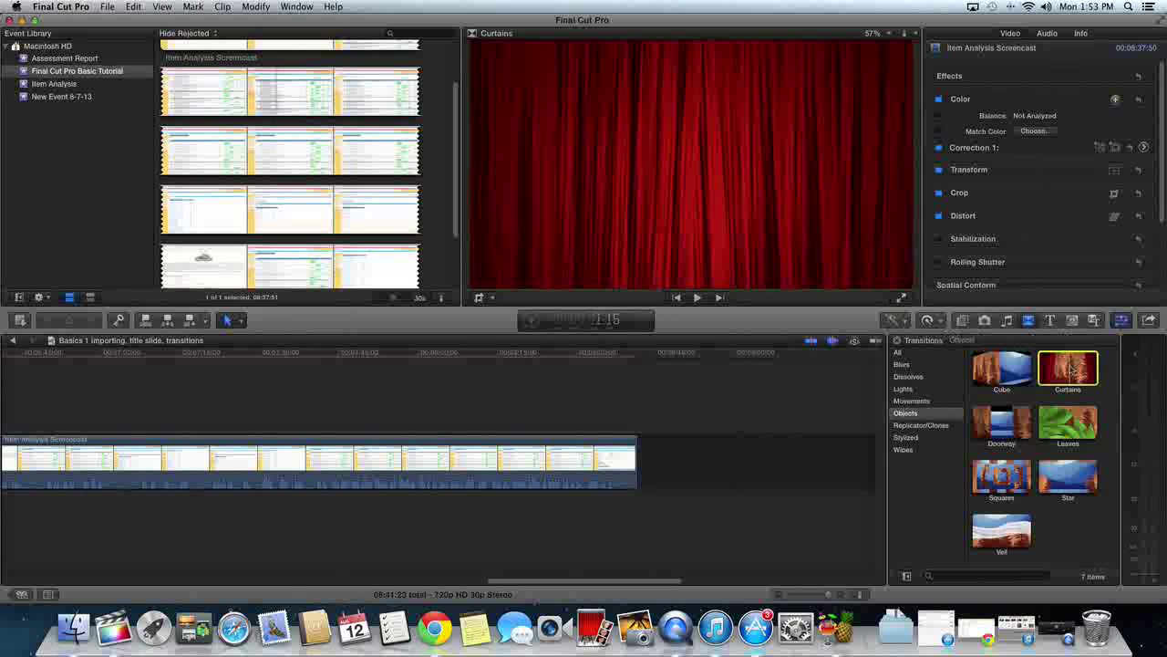
{"action": "left_click_drag", "start_coordinate": [1068, 368], "coordinate": [690, 446]}
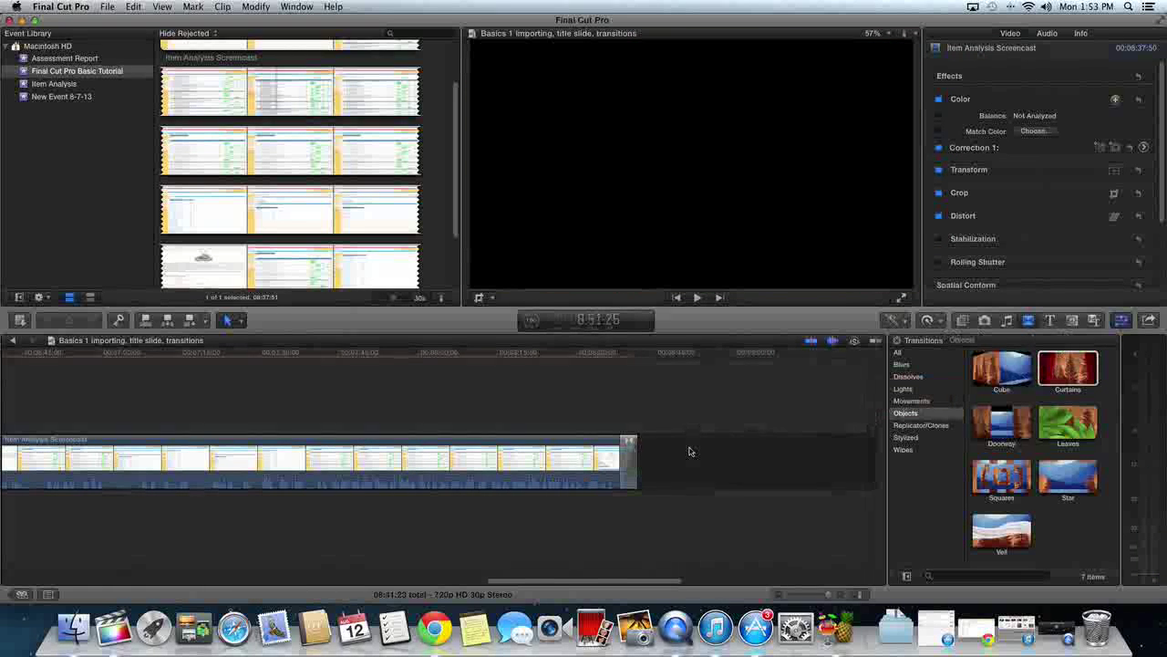
{"action": "left_click", "coordinate": [1050, 321]}
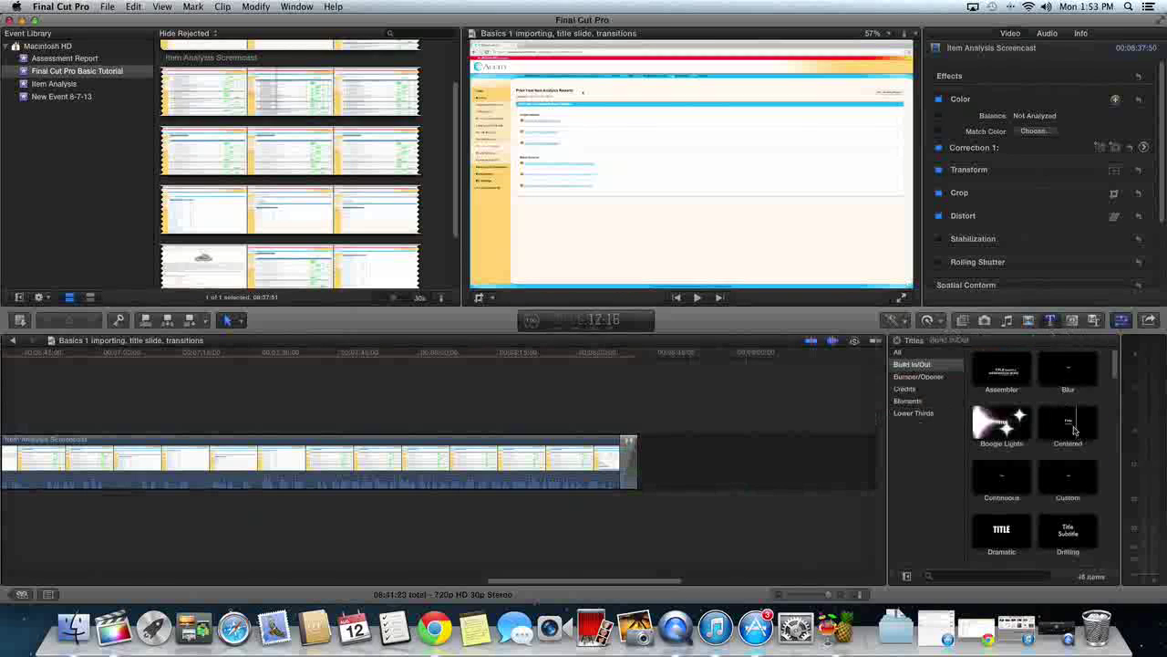
{"action": "left_click", "coordinate": [1074, 430]}
{"action": "left_click_drag", "start_coordinate": [1074, 429], "coordinate": [709, 448]}
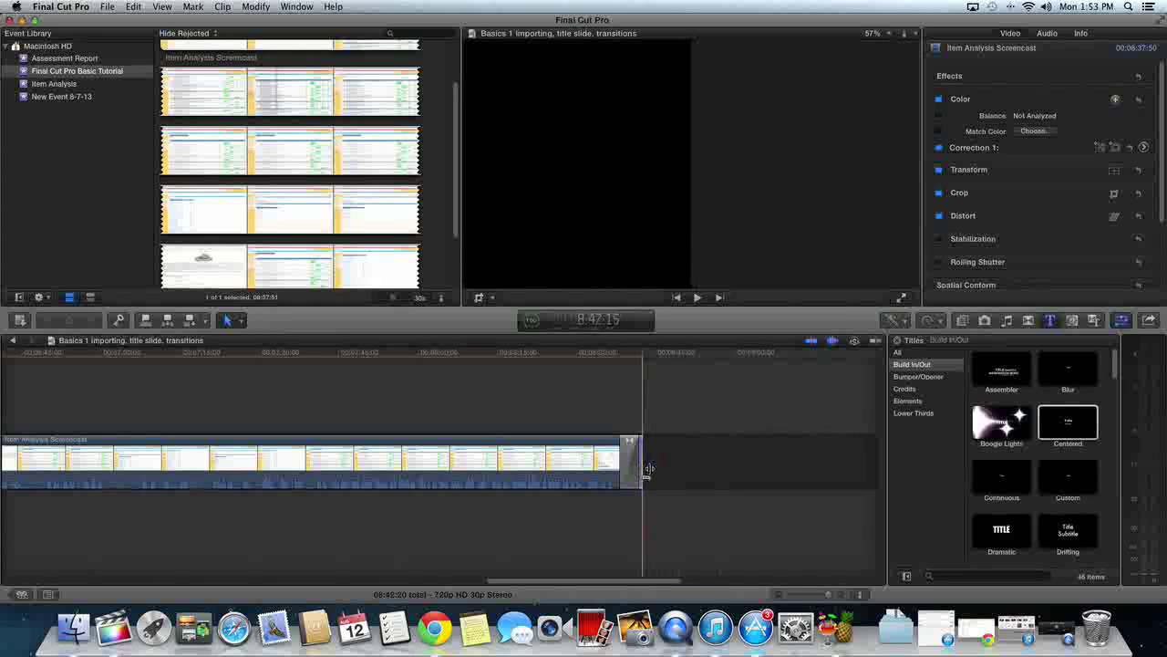
{"action": "left_click_drag", "start_coordinate": [648, 468], "coordinate": [645, 417]}
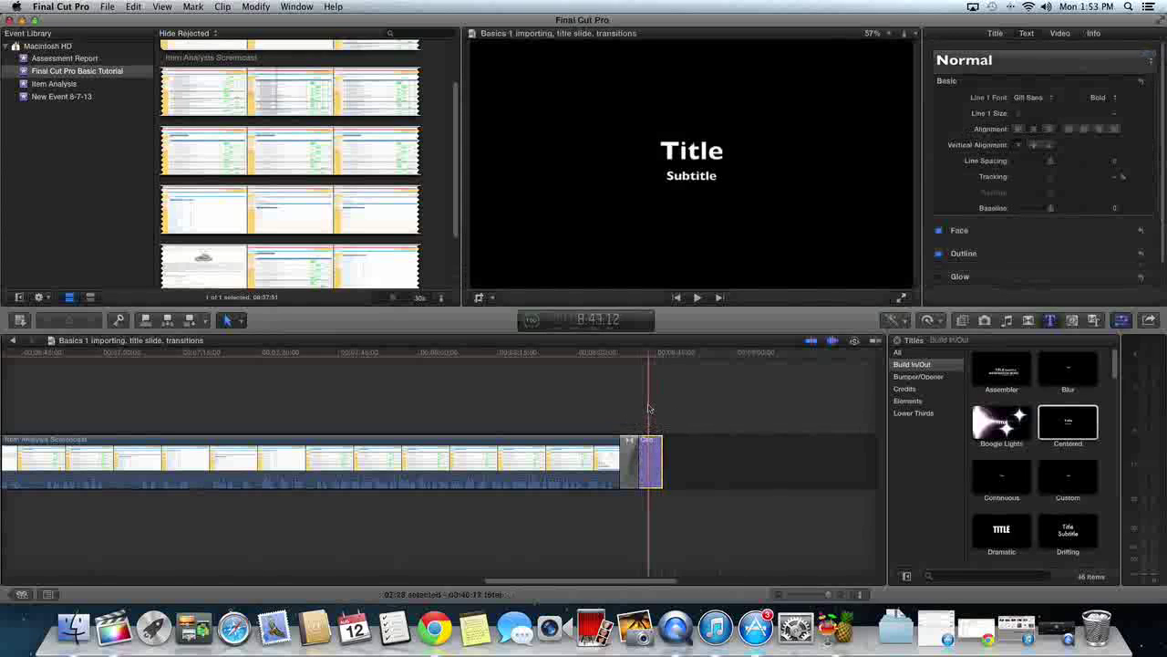
Preview the Curtains transition between the screencast and the closing title.
{"action": "left_click", "coordinate": [648, 409]}
{"action": "key", "text": "space"}
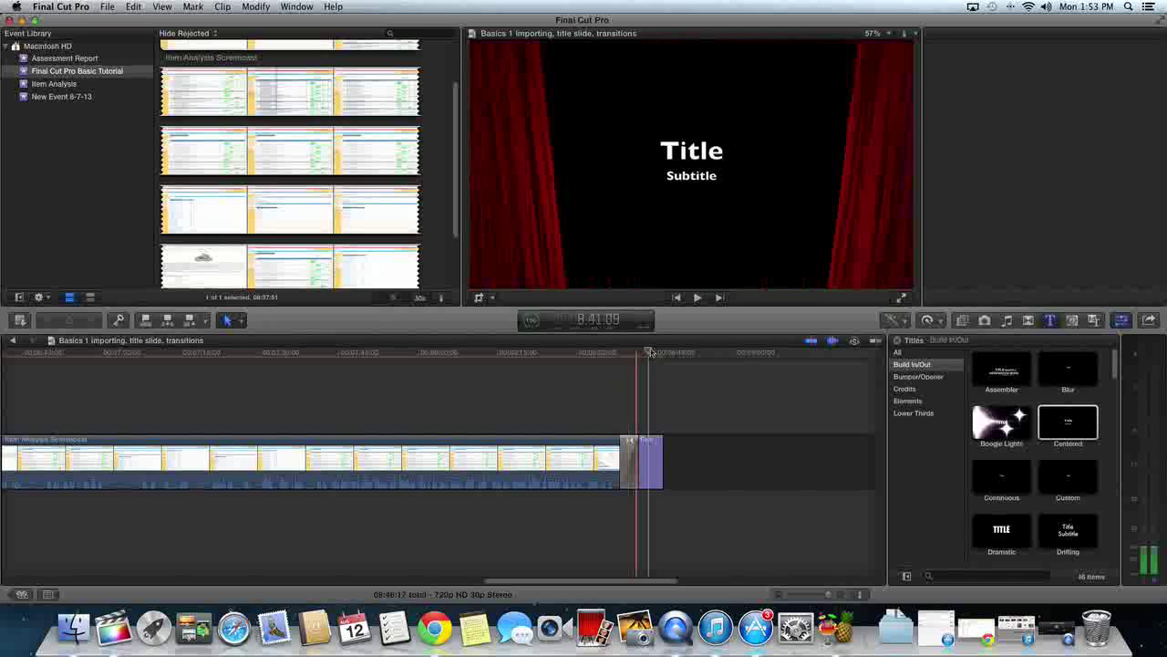
{"action": "left_click", "coordinate": [652, 429]}
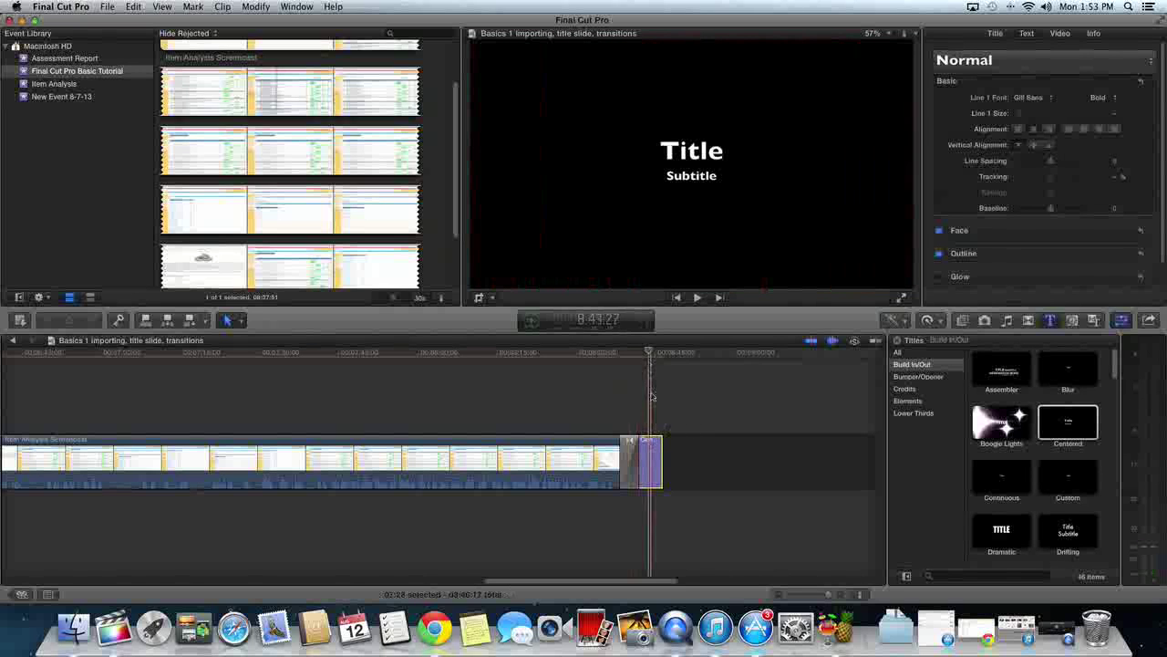
Replace the main line of the closing title with the text "The End".
{"action": "left_click", "coordinate": [698, 156]}
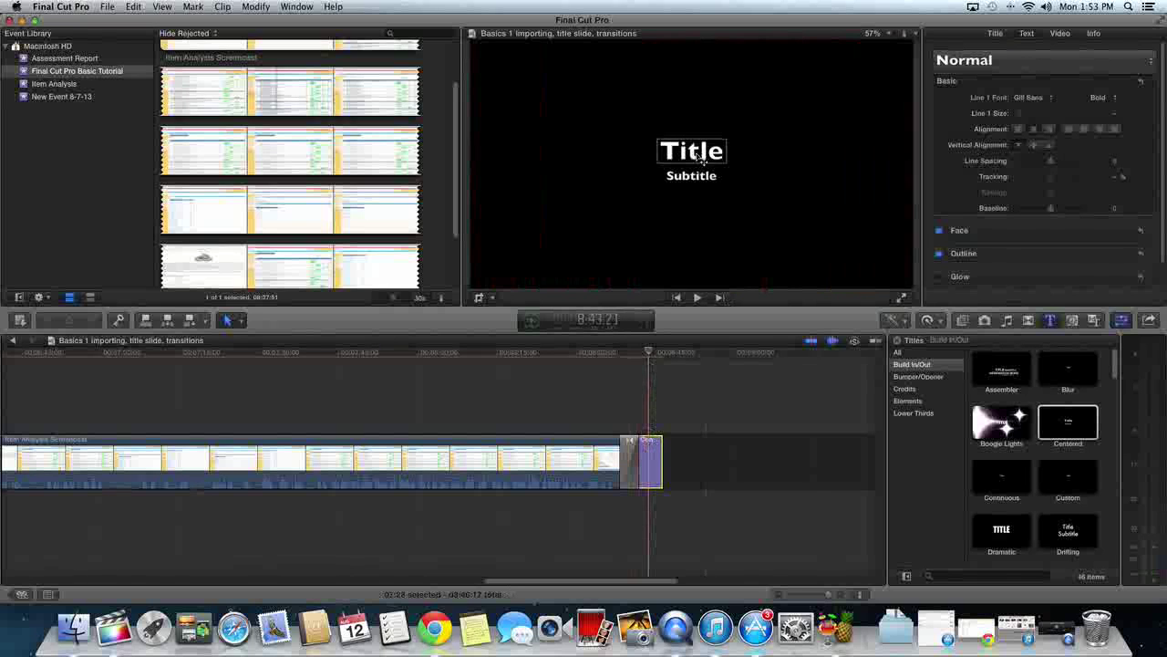
{"action": "double_click", "coordinate": [700, 157]}
{"action": "key", "text": "BackSpace"}
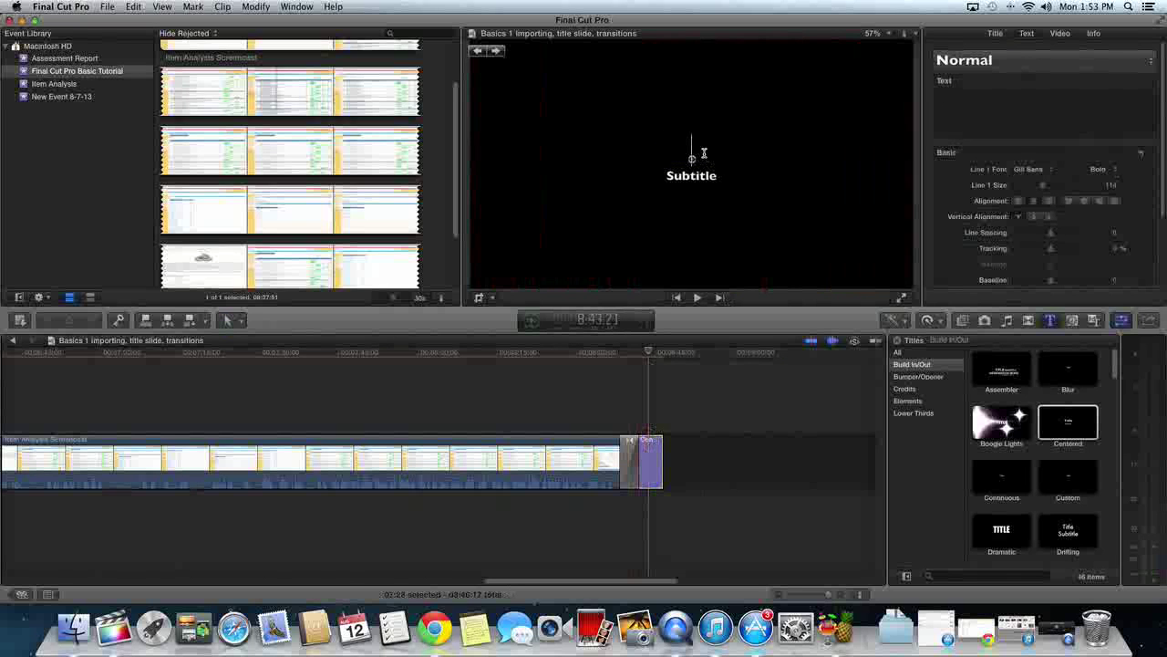
{"action": "type", "text": "The E"}
{"action": "type", "text": "n"}
{"action": "key", "text": "BackSpace"}
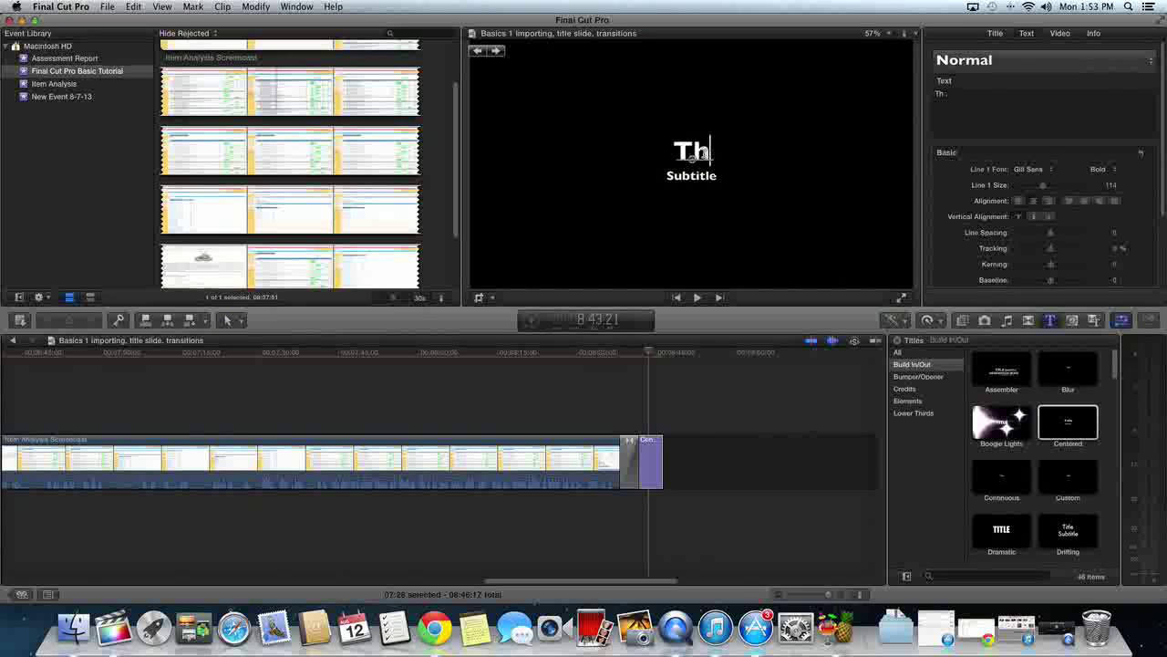
{"action": "type", "text": "e End"}
Replace the closing title's subtitle line with the text "thanks for Watching!!".
{"action": "double_click", "coordinate": [691, 176]}
{"action": "key", "text": "BackSpace"}
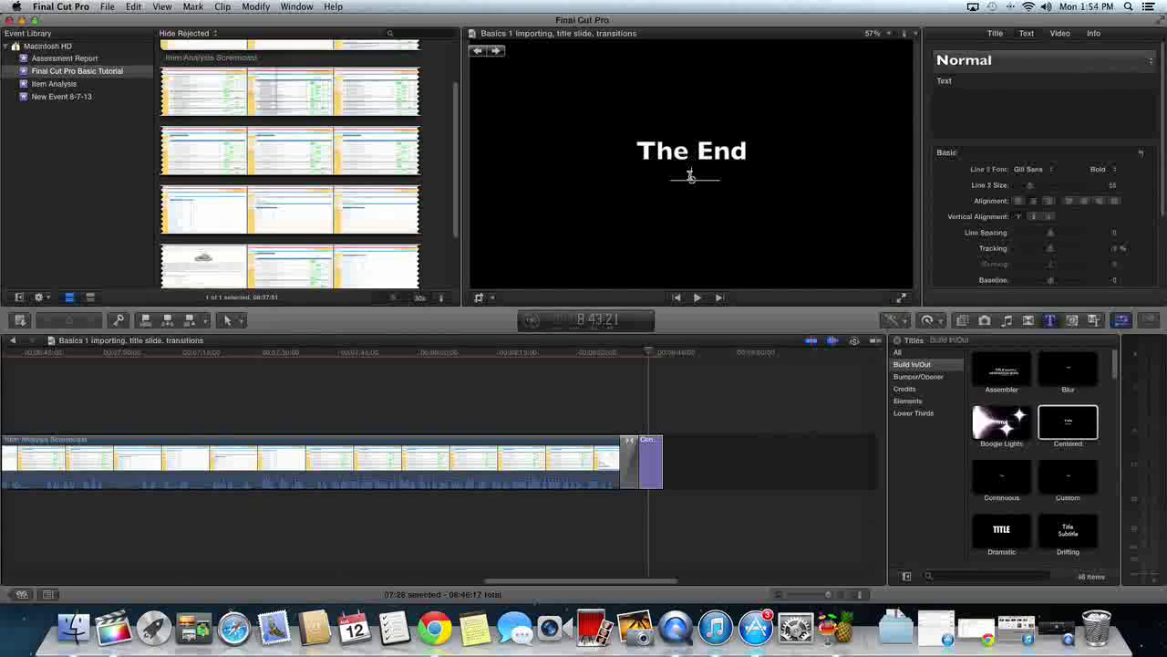
{"action": "type", "text": "thanks for Wat"}
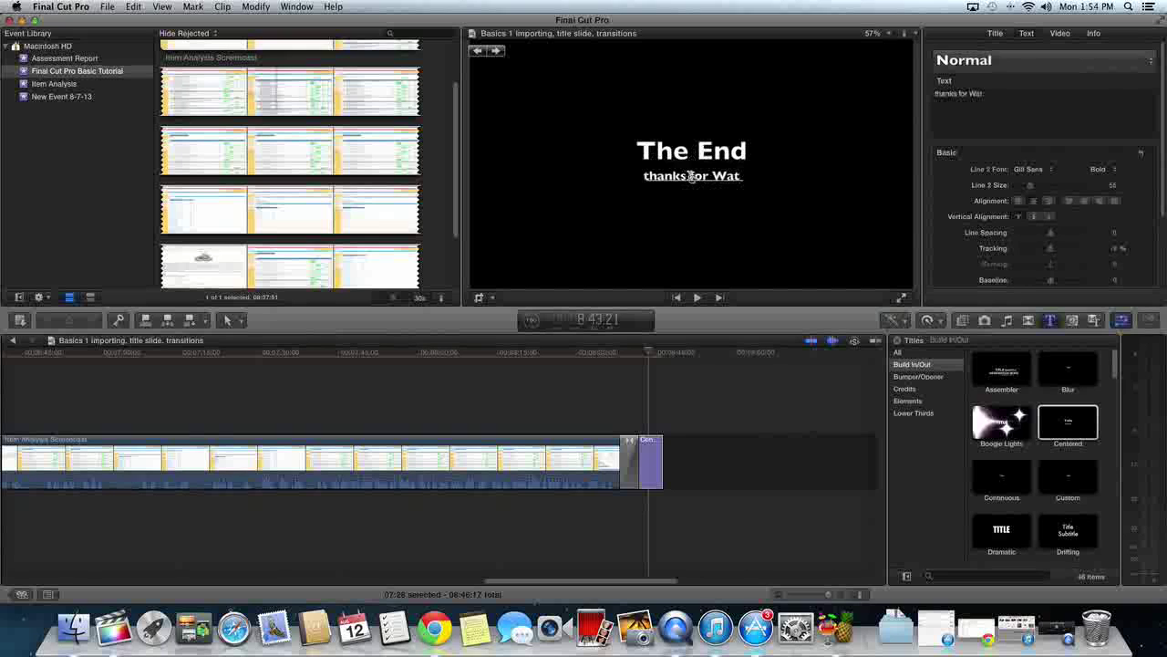
{"action": "type", "text": "ching!!"}
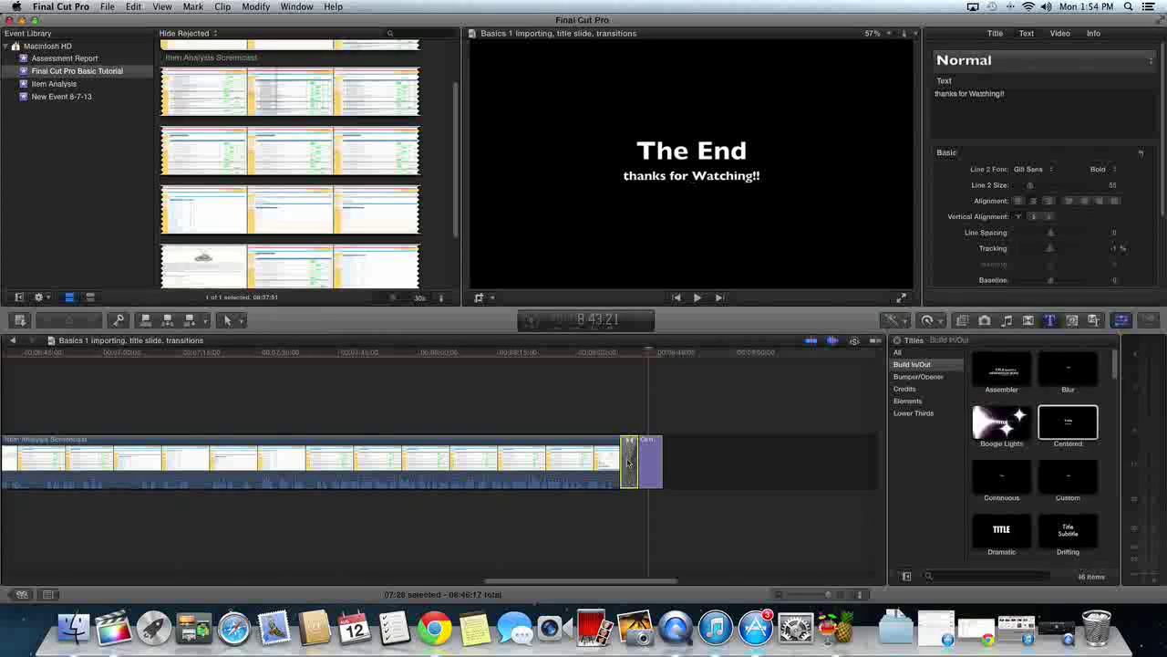
Try deleting the Curtains transition before the closing title, and undo the deletion.
{"action": "left_click", "coordinate": [628, 459]}
{"action": "left_click", "coordinate": [625, 461]}
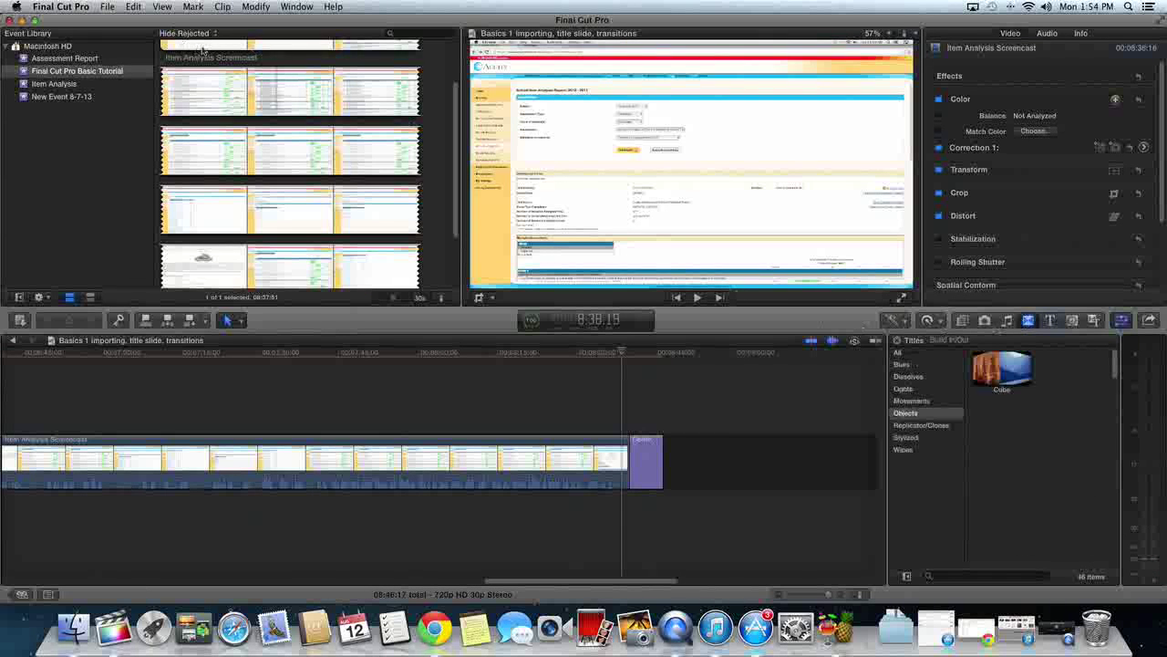
{"action": "left_click", "coordinate": [134, 7]}
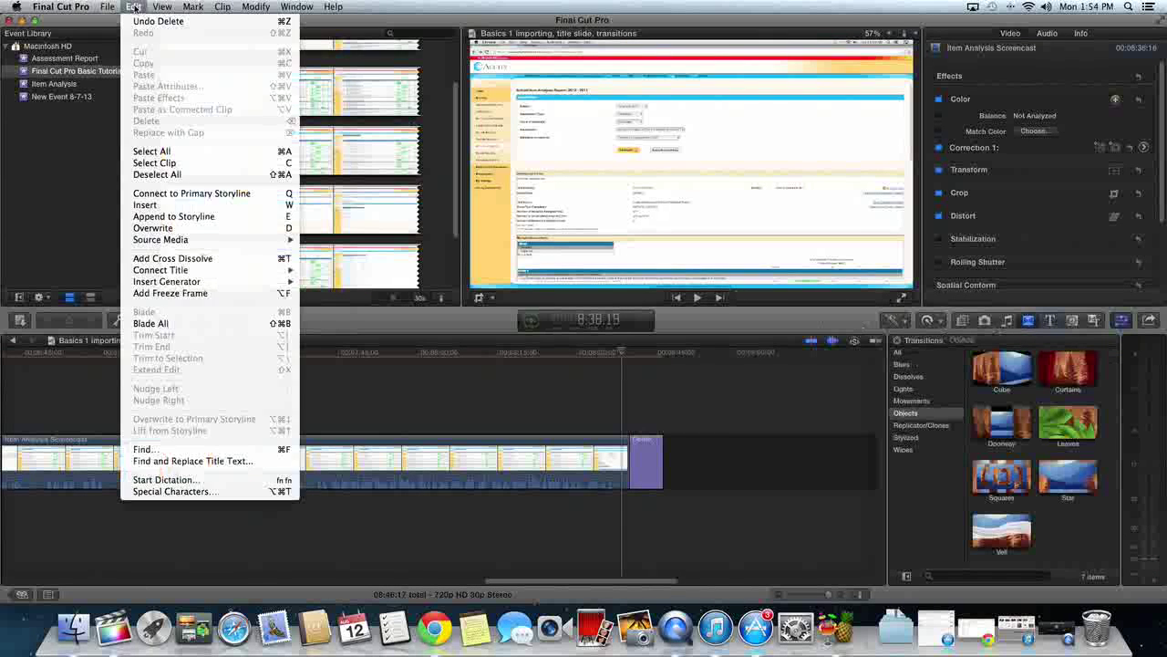
{"action": "left_click", "coordinate": [148, 20]}
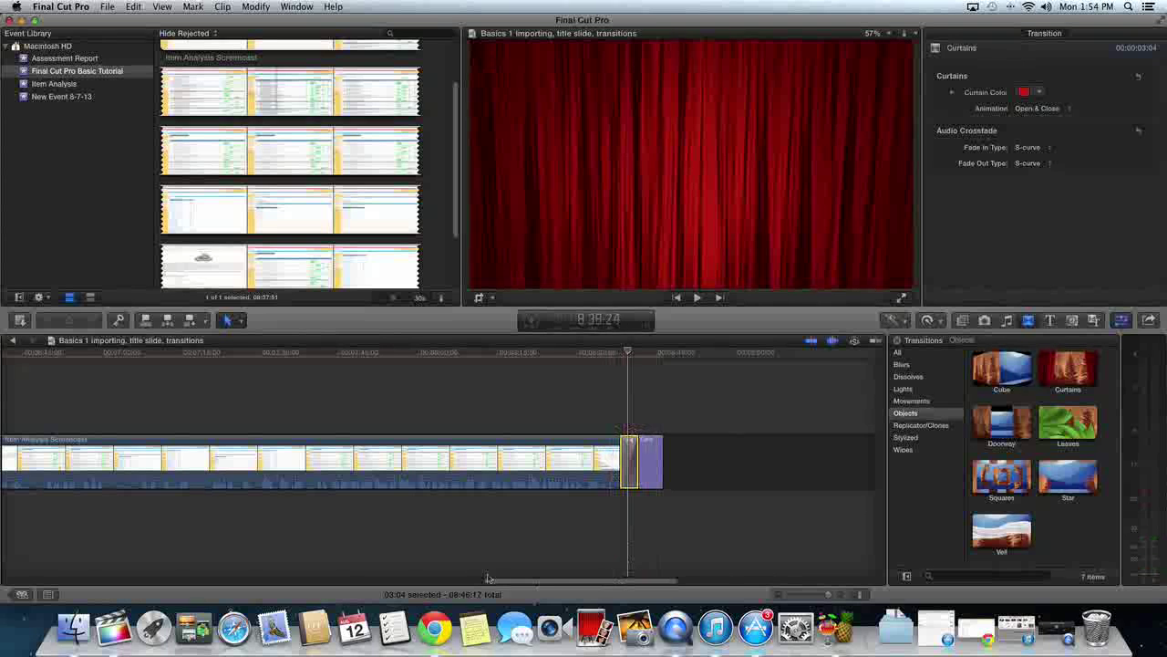
Return to the start of the timeline and review the opening part of the screencast.
{"action": "left_click_drag", "start_coordinate": [623, 582], "coordinate": [55, 542]}
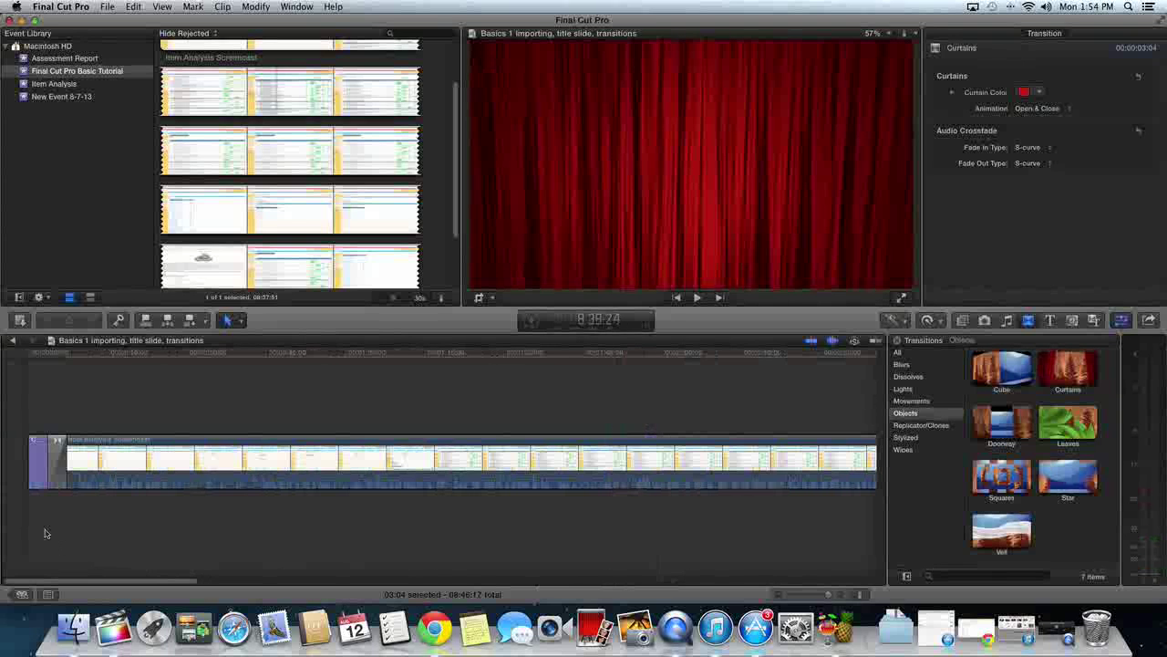
{"action": "left_click", "coordinate": [88, 532]}
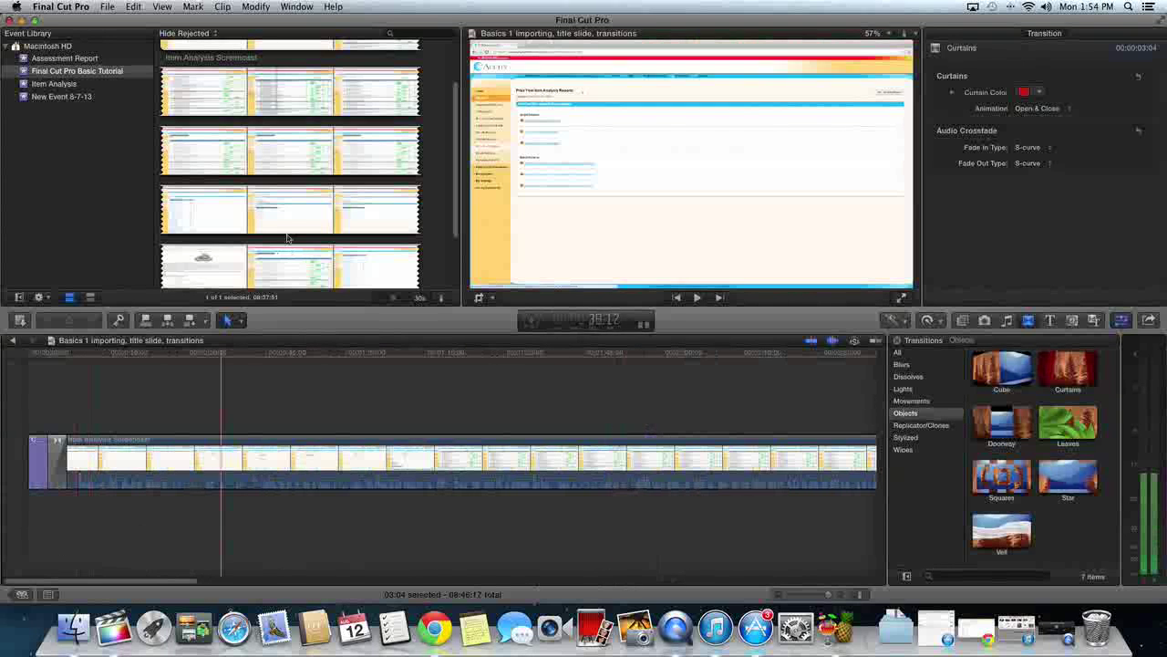
{"action": "left_click", "coordinate": [294, 399]}
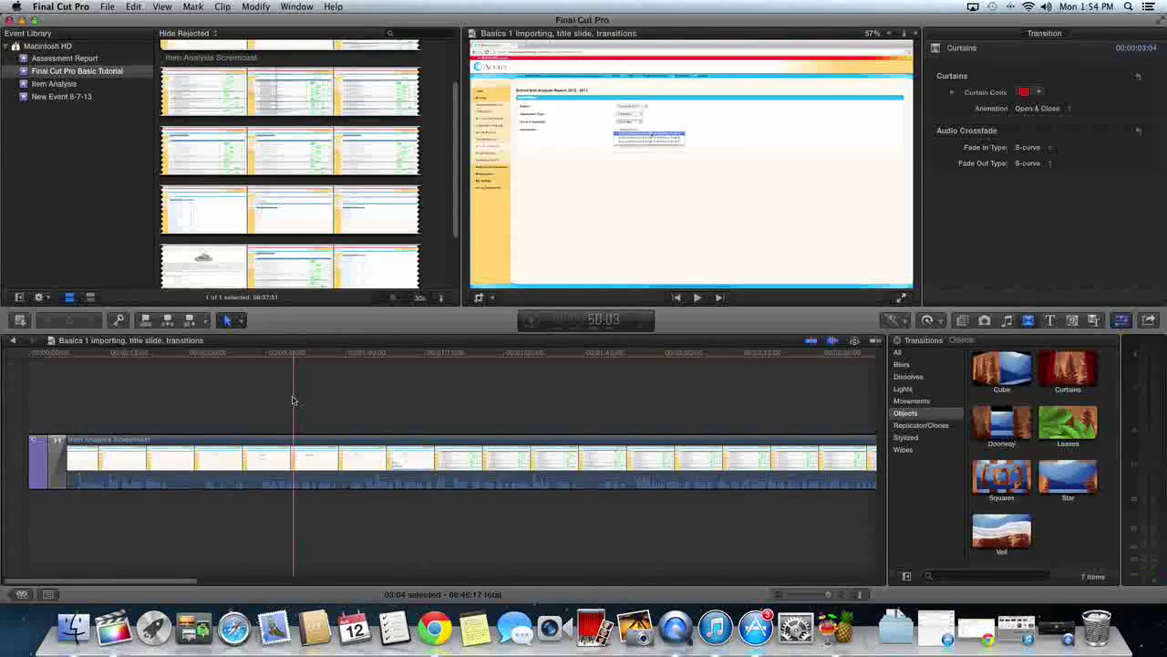